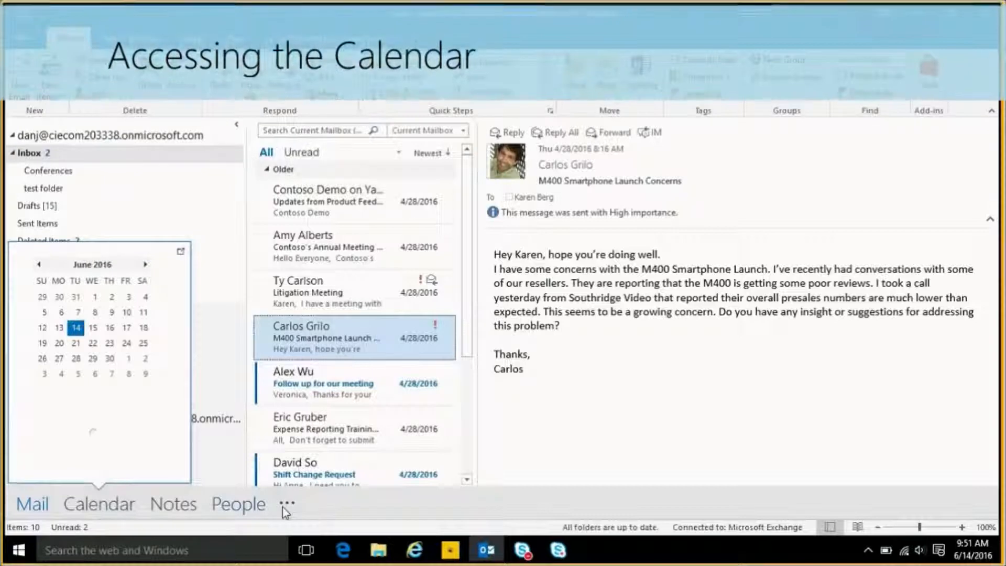
# Turn on compact navigation in the Navigation Options and switch from the mailbox to the calendar.
pyautogui.click(356, 441)
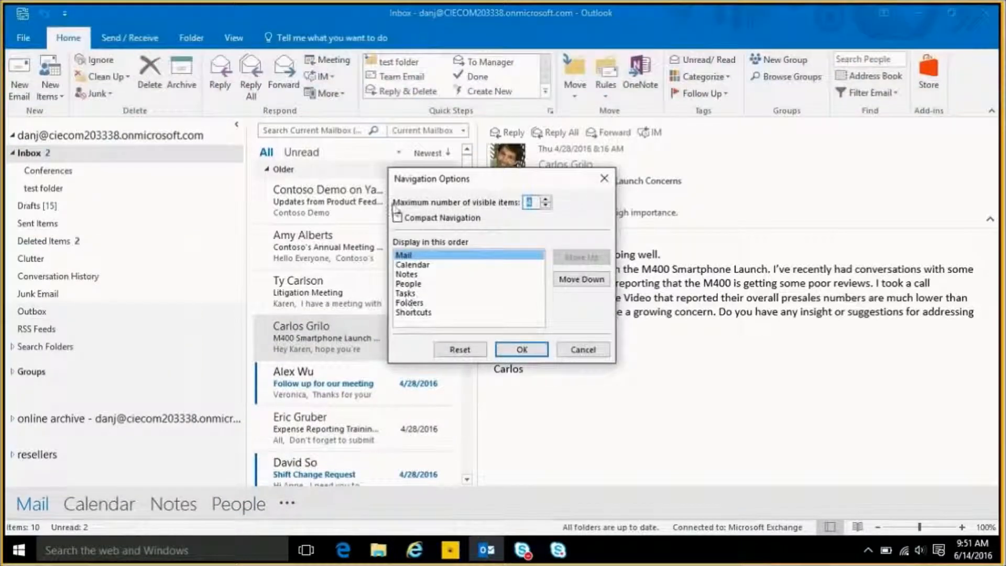
pyautogui.click(417, 224)
pyautogui.press('Return')
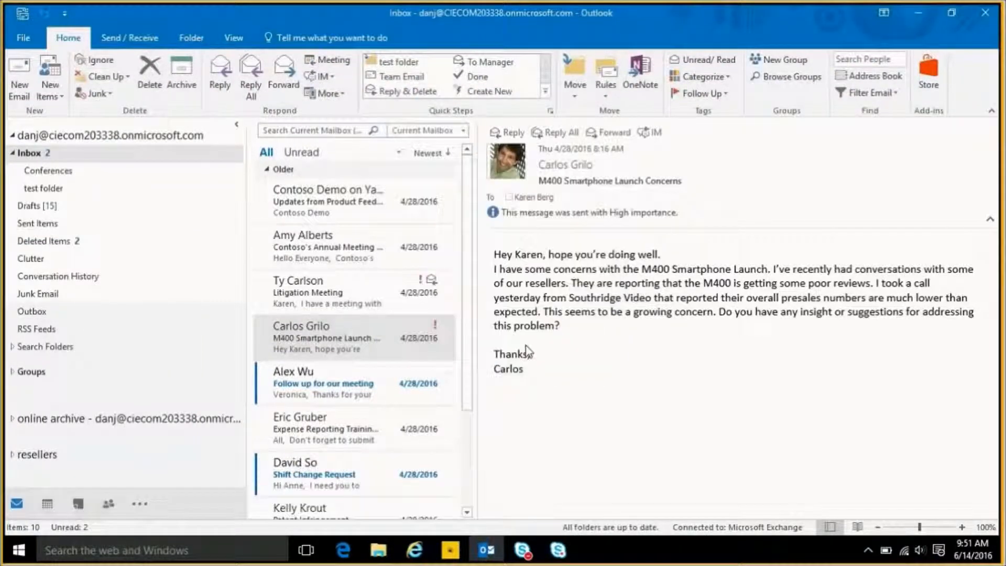
pyautogui.click(43, 506)
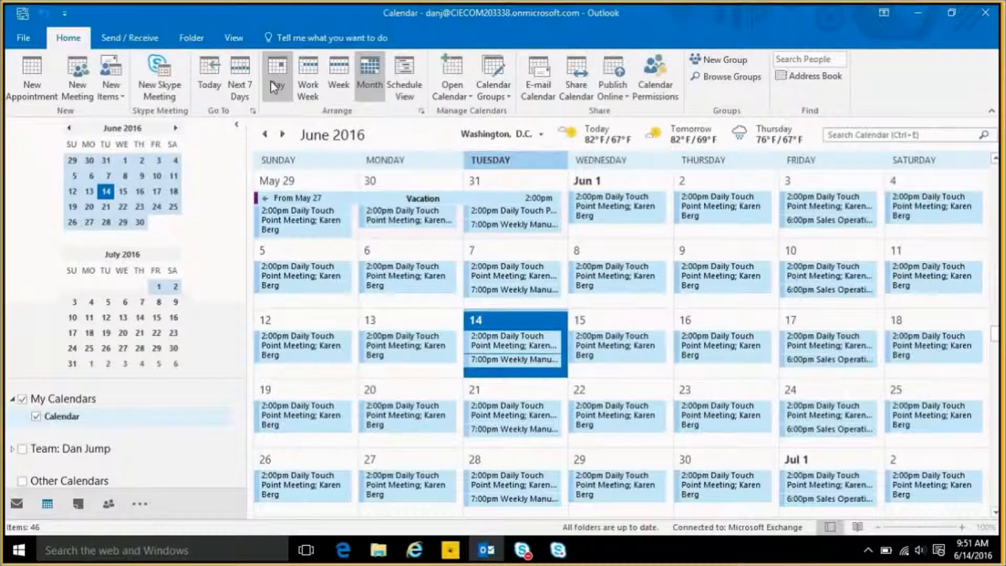
# Show the calendar in Day, Work Week, Week and Month arrangements in turn, finishing with Schedule View.
pyautogui.click(273, 87)
pyautogui.click(312, 87)
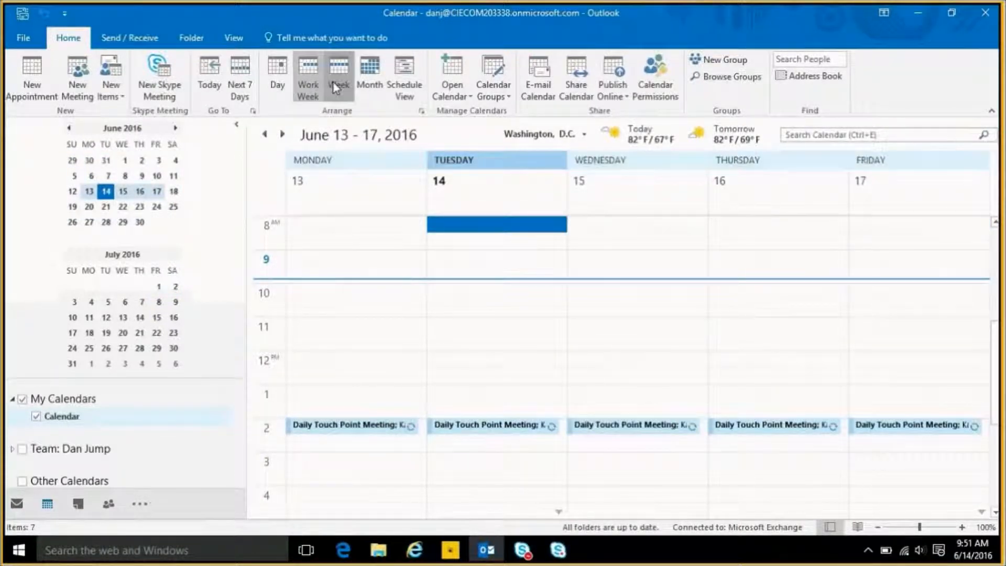
pyautogui.click(333, 84)
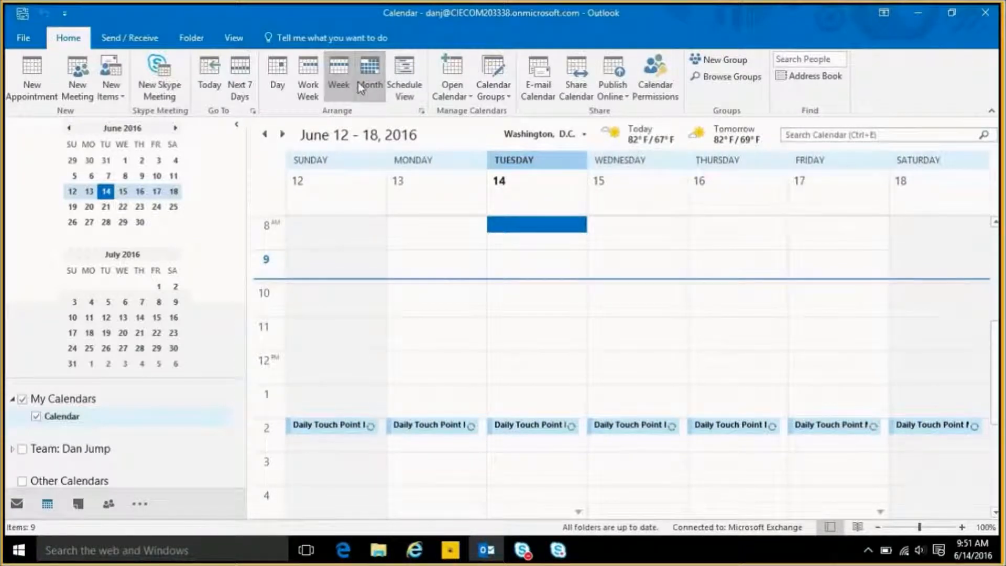
pyautogui.click(357, 83)
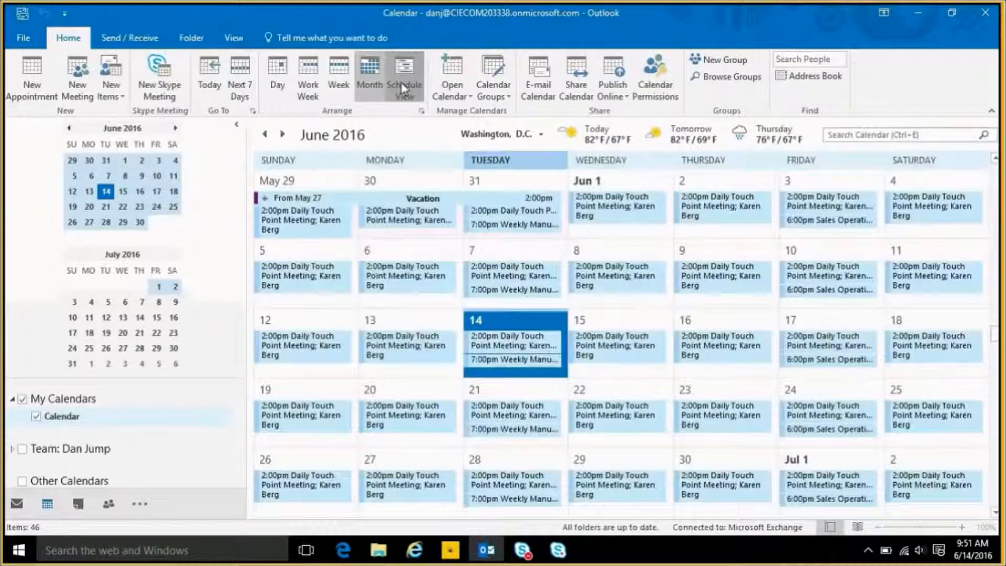
pyautogui.click(401, 81)
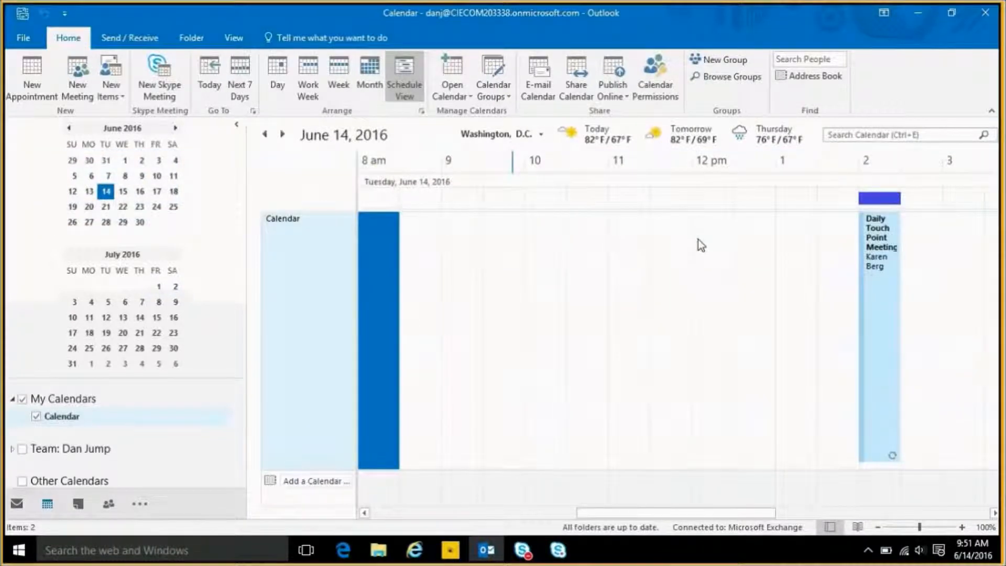
# Expand the team calendar group, display its second and third members' calendars in the schedule, and select the first one added.
pyautogui.click(12, 449)
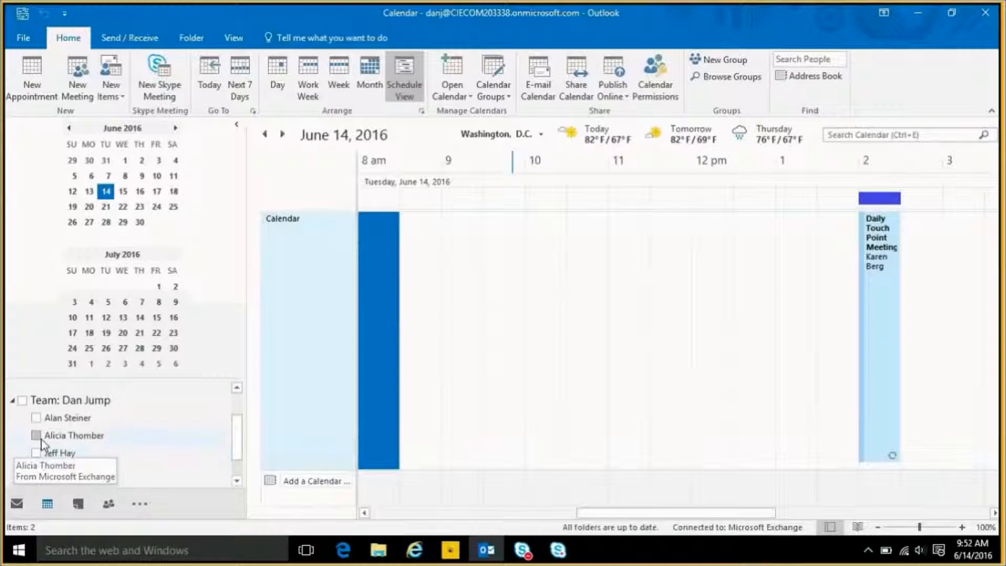
pyautogui.click(37, 436)
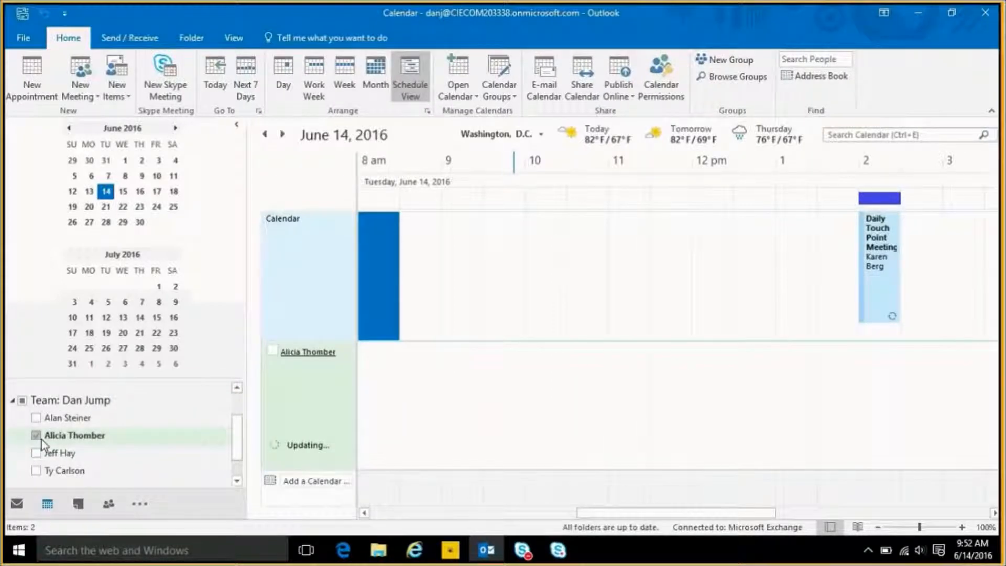
pyautogui.click(36, 453)
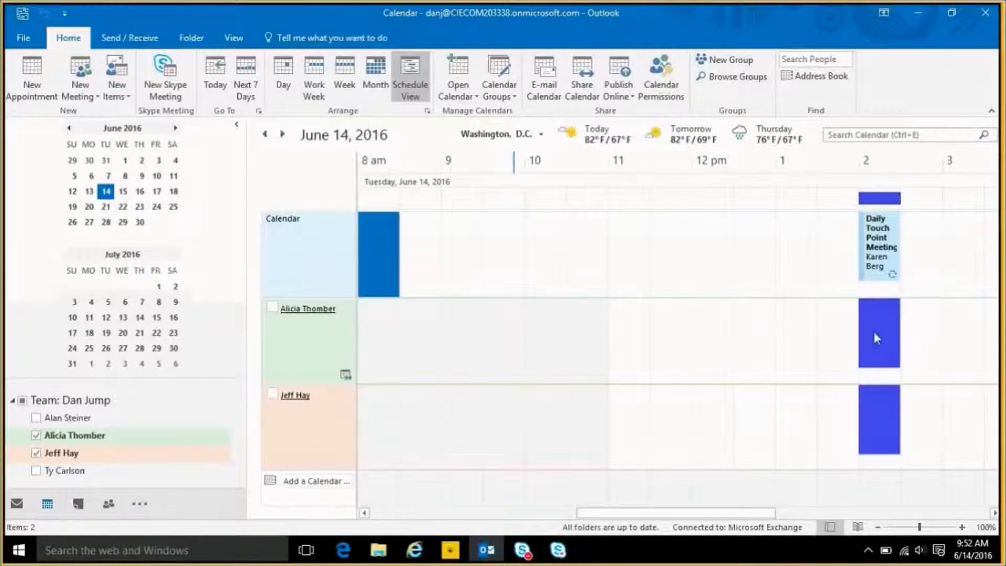
pyautogui.click(282, 309)
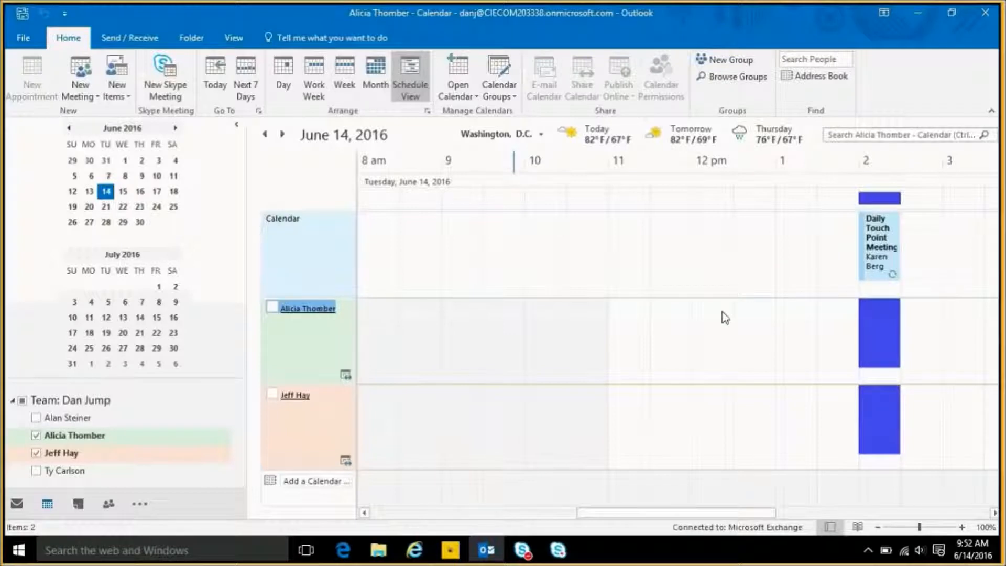
# Create an appointment at 12:00 PM on June 14, 2016 in the own calendar and turn it into a meeting with invitees.
pyautogui.click(725, 259)
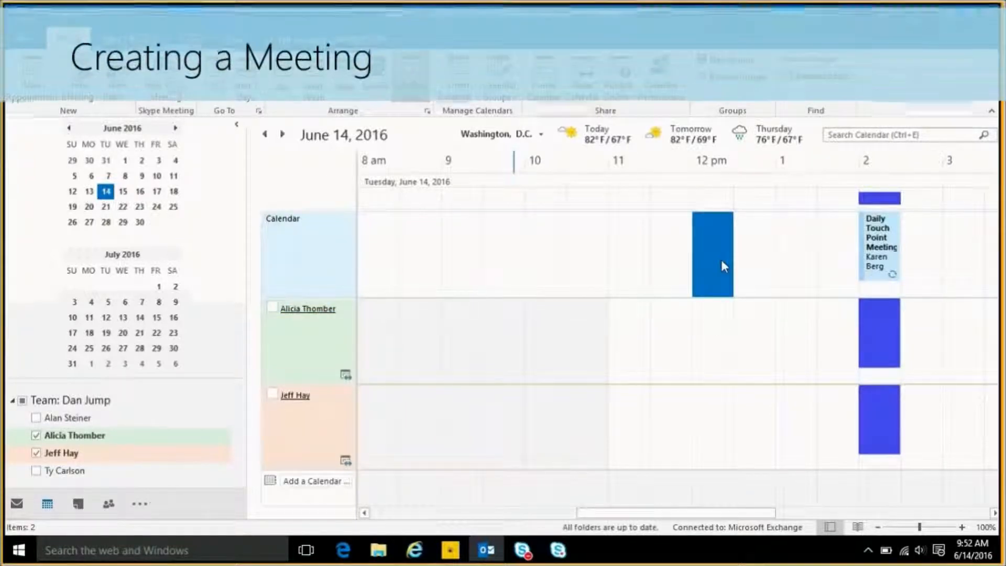
pyautogui.doubleClick(721, 260)
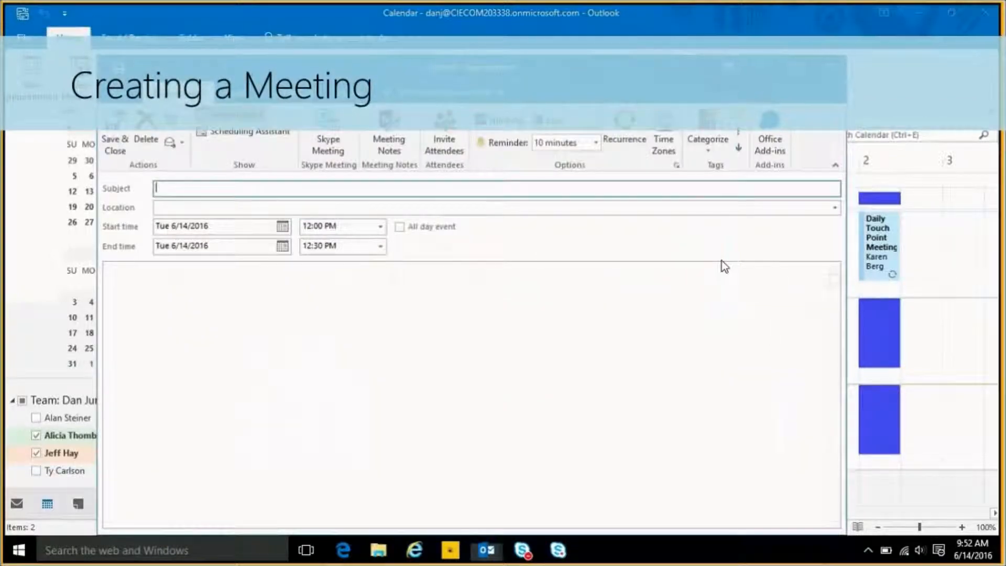
pyautogui.click(442, 141)
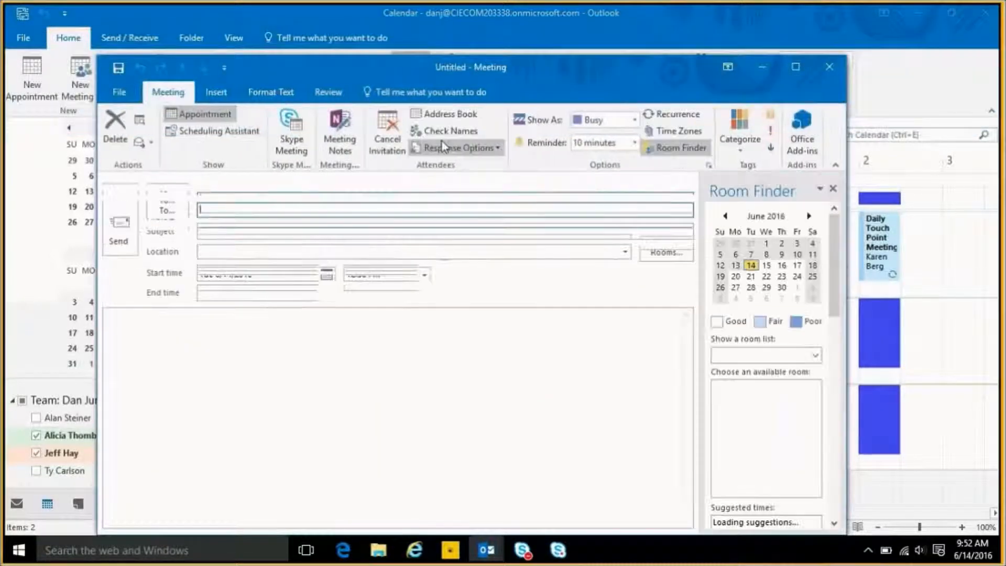
# Add the Chief Financial Officer from the global address list as a required attendee of the meeting.
pyautogui.write('al')
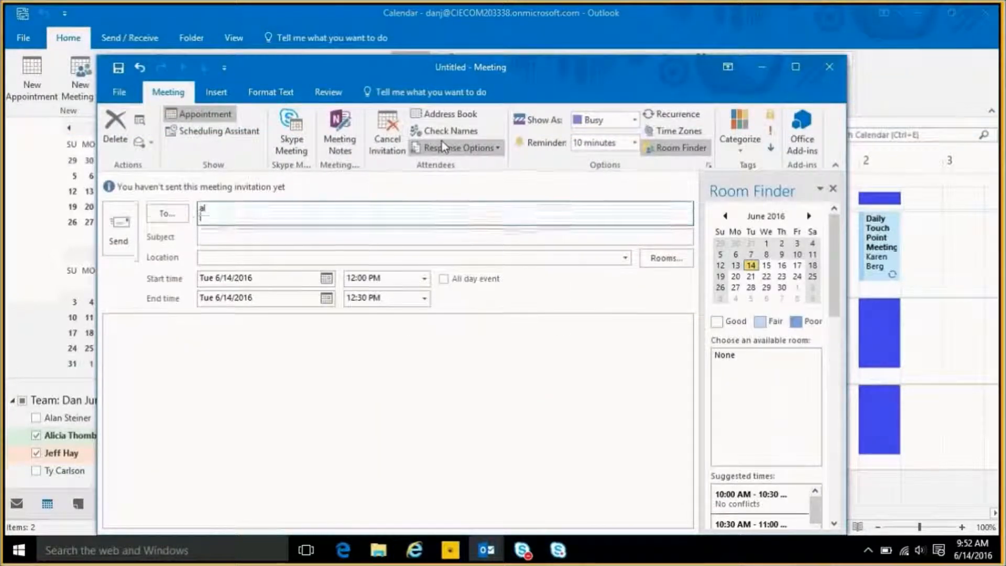
pyautogui.click(165, 211)
pyautogui.press('Down')
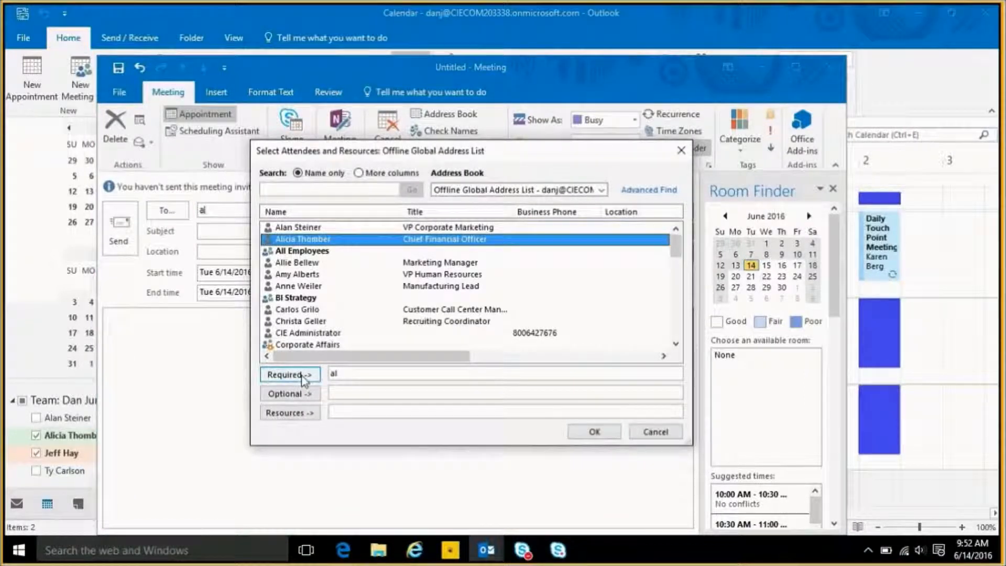
pyautogui.click(303, 376)
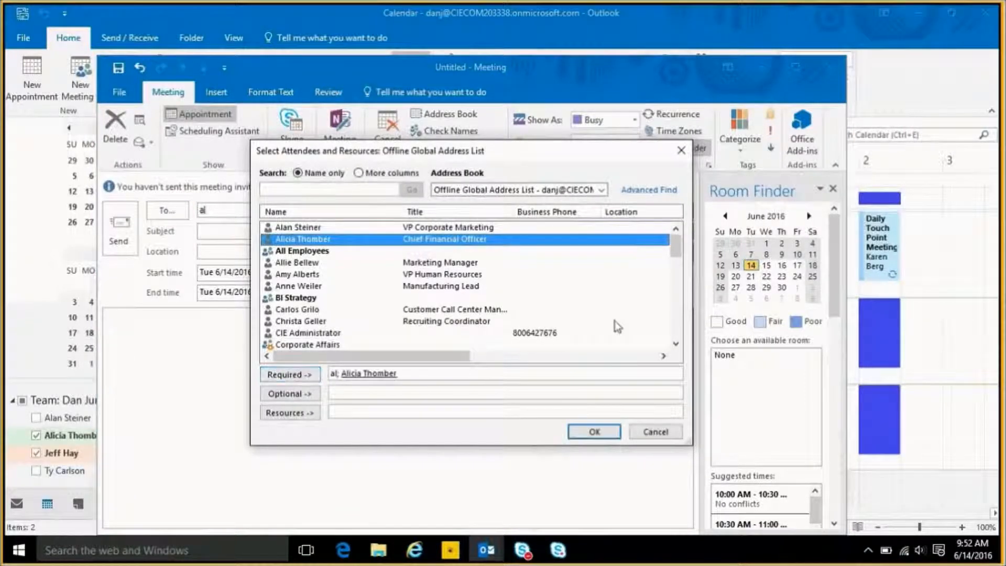
# Search the address list for the Chief Information Officer, add that person as a required attendee, and apply the attendee selection.
pyautogui.click(680, 344)
pyautogui.click(676, 344)
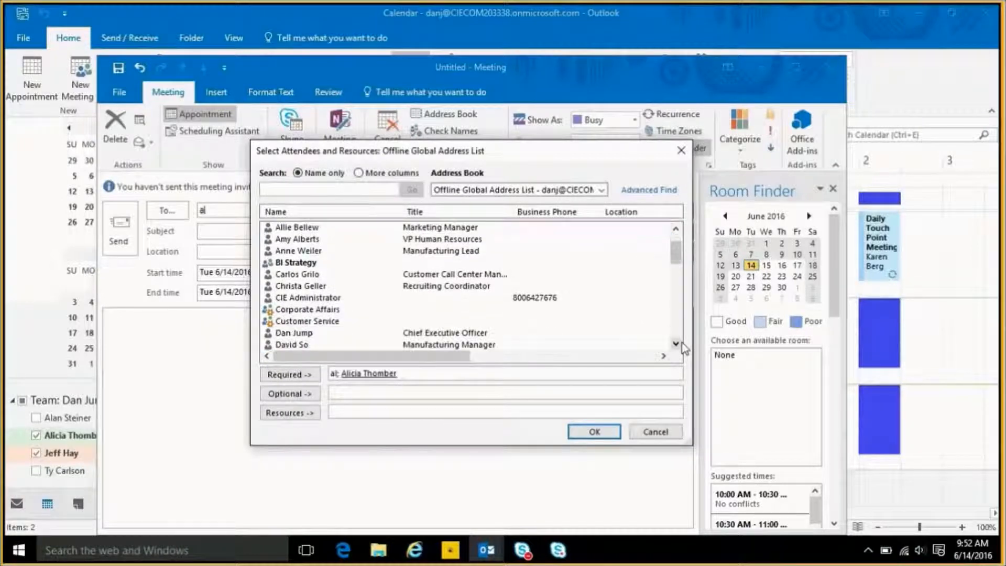
pyautogui.click(335, 190)
pyautogui.write('jeff')
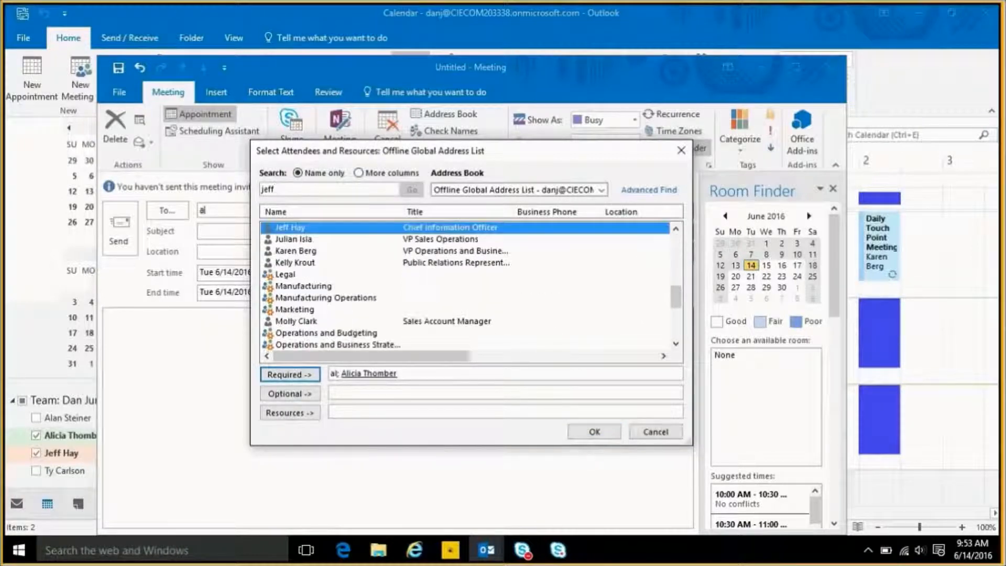
pyautogui.click(296, 375)
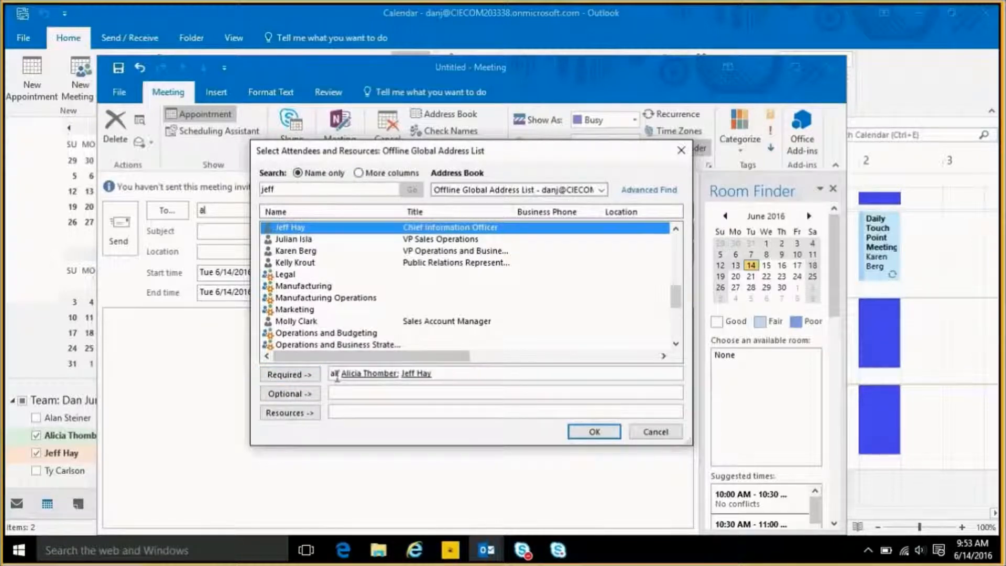
pyautogui.click(592, 428)
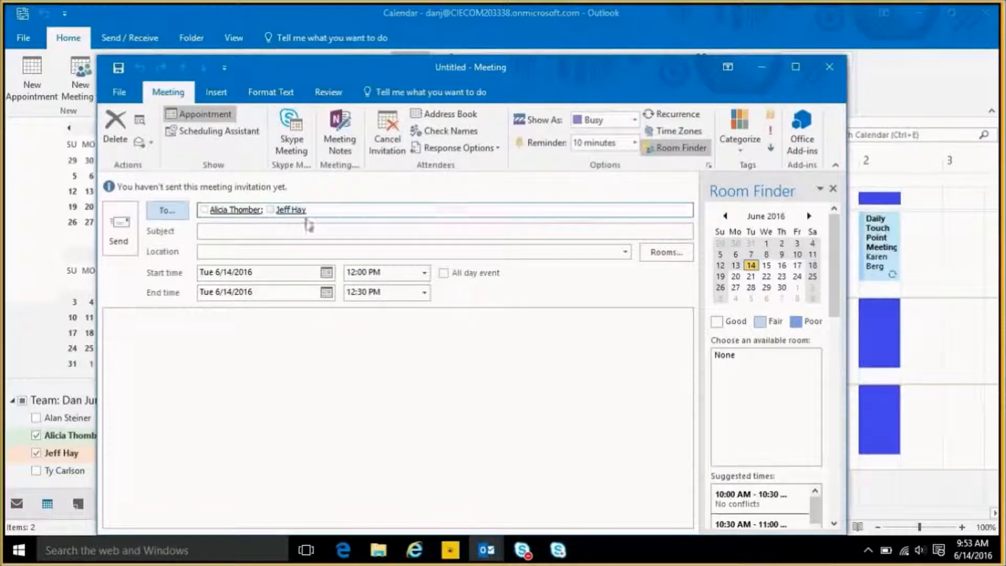
# Check the attendees' availability for the meeting in the Scheduling Assistant, then return to the appointment details.
pyautogui.click(377, 229)
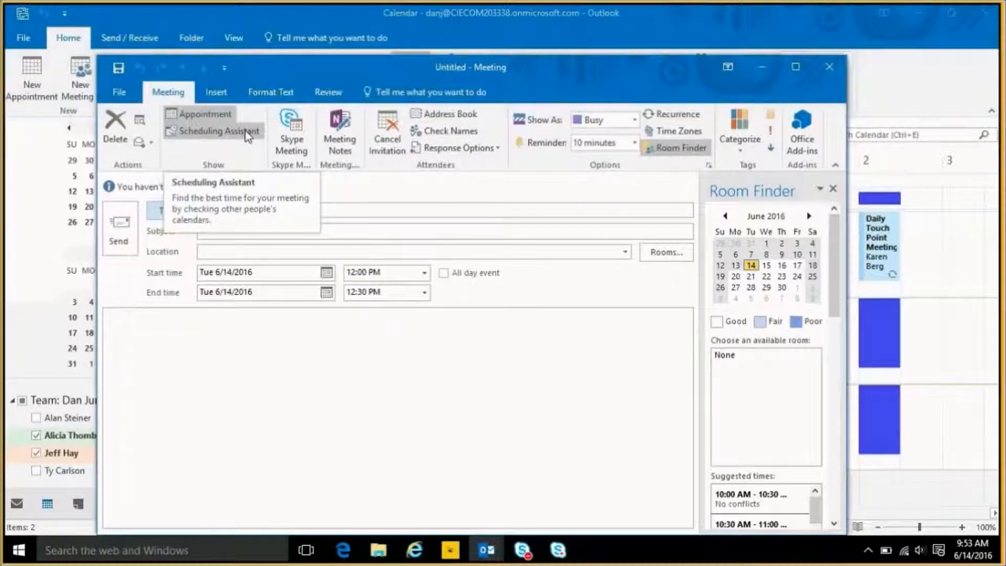
pyautogui.click(247, 135)
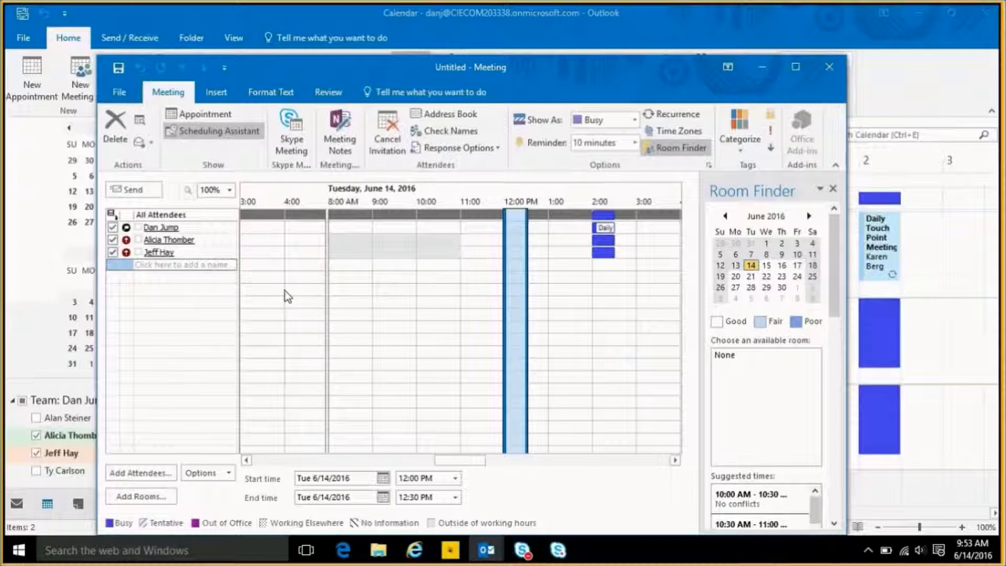
pyautogui.click(201, 113)
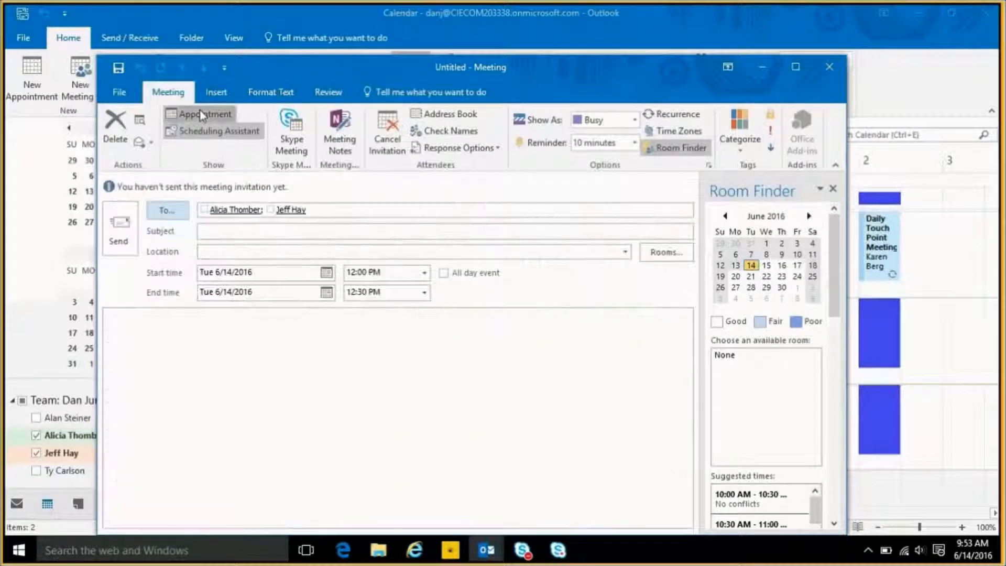
# Give the meeting the subject "Meeting about tomorrow" and the location "Conference room".
pyautogui.click(224, 234)
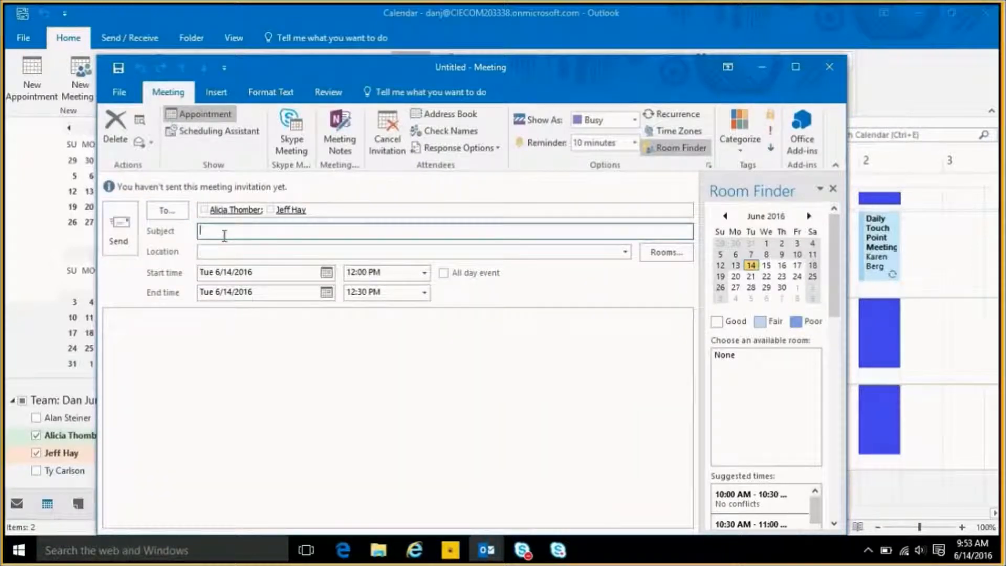
pyautogui.write('Meeting about tomorrow')
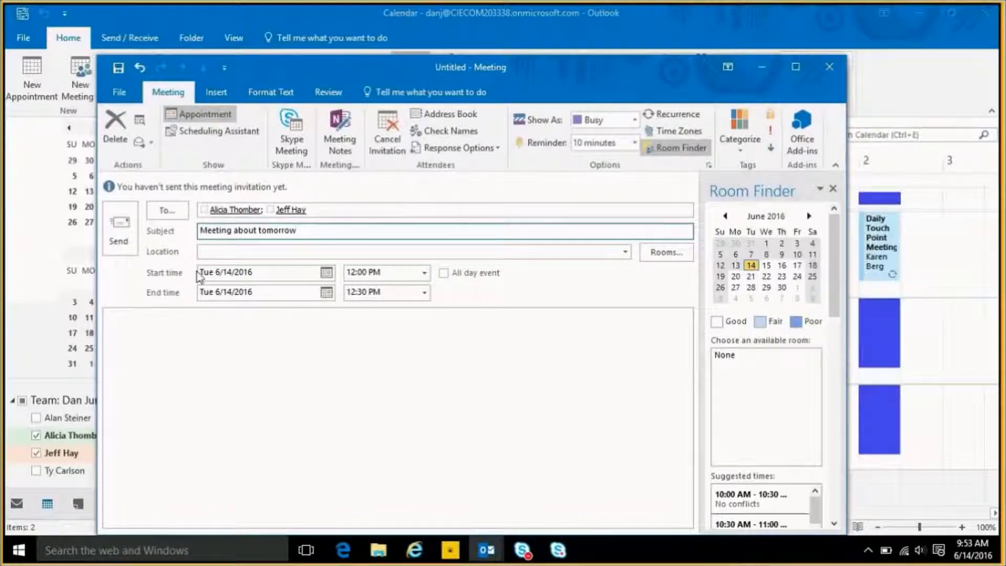
pyautogui.click(256, 253)
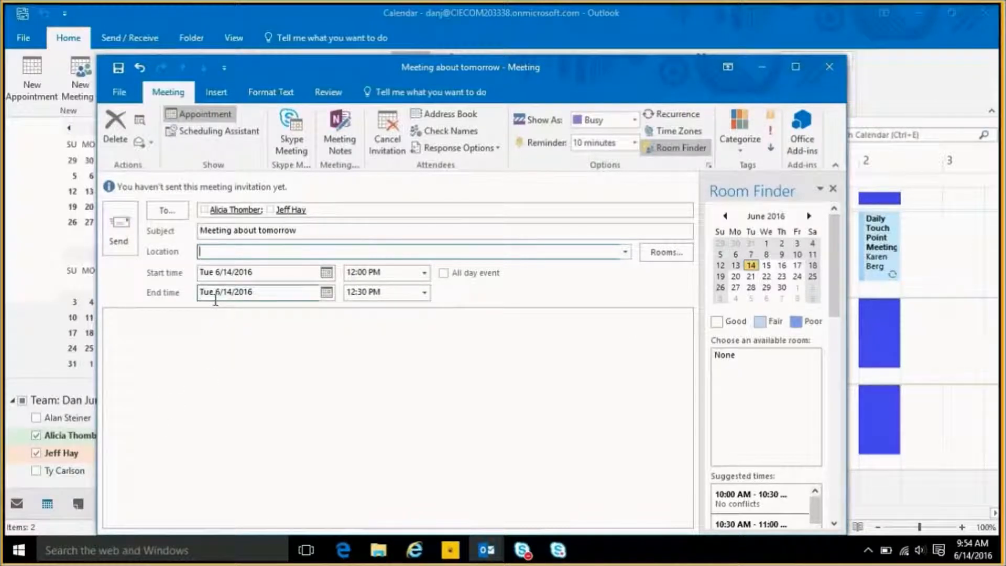
pyautogui.write('Conference room')
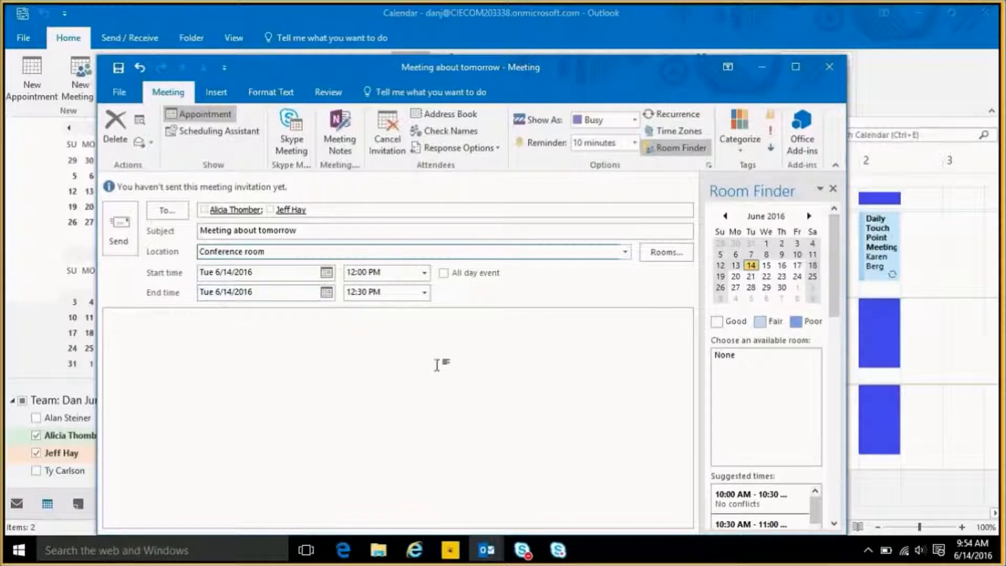
pyautogui.click(400, 382)
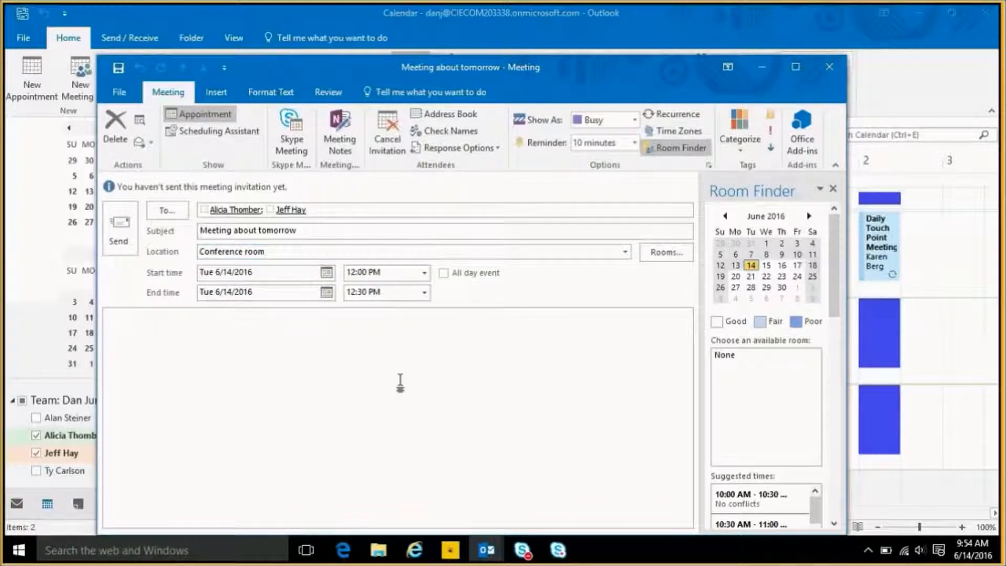
# Show the meeting's time zones and make it recur weekly on Tuesday and Thursday with no end date.
pyautogui.click(665, 138)
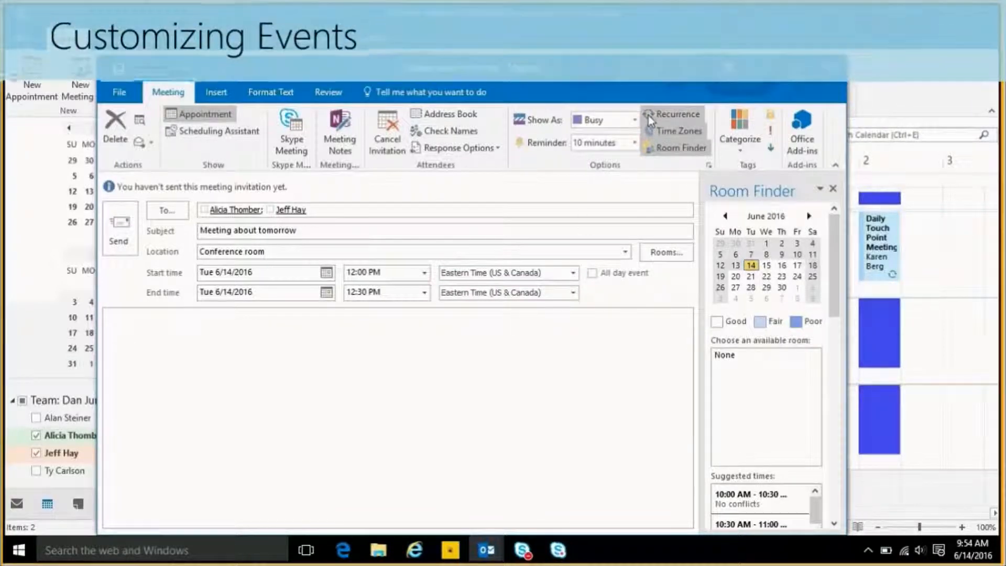
pyautogui.click(668, 114)
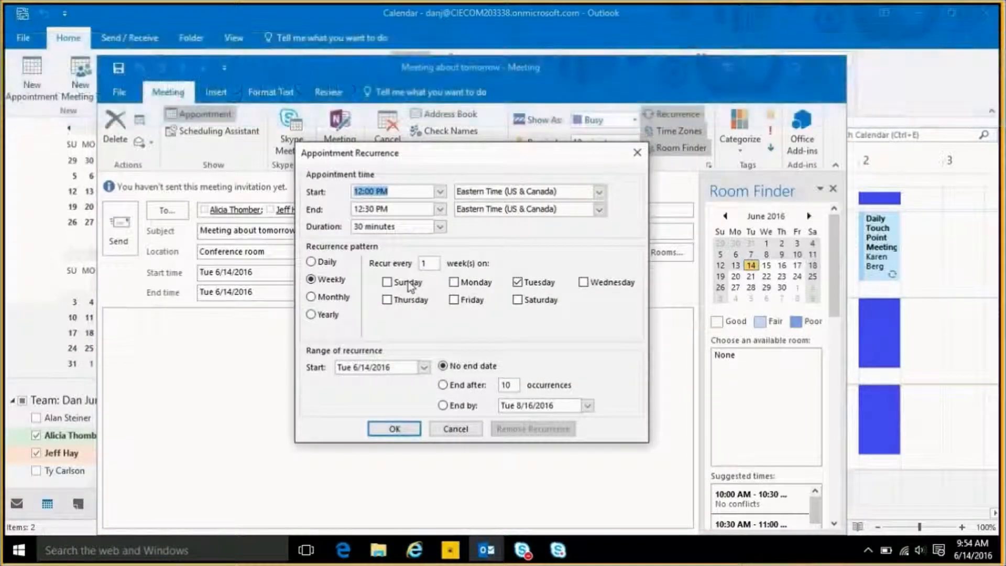
pyautogui.click(387, 300)
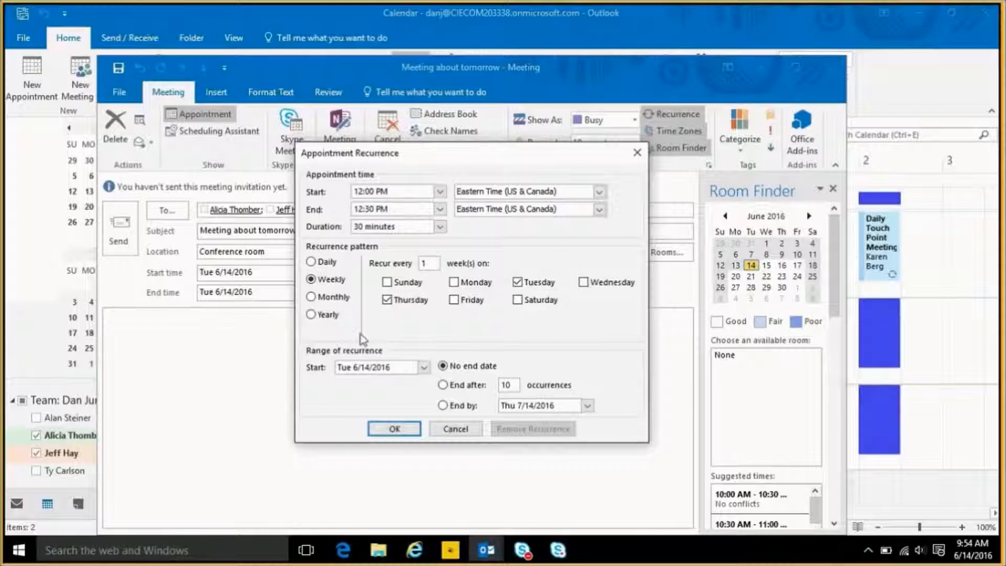
pyautogui.click(394, 429)
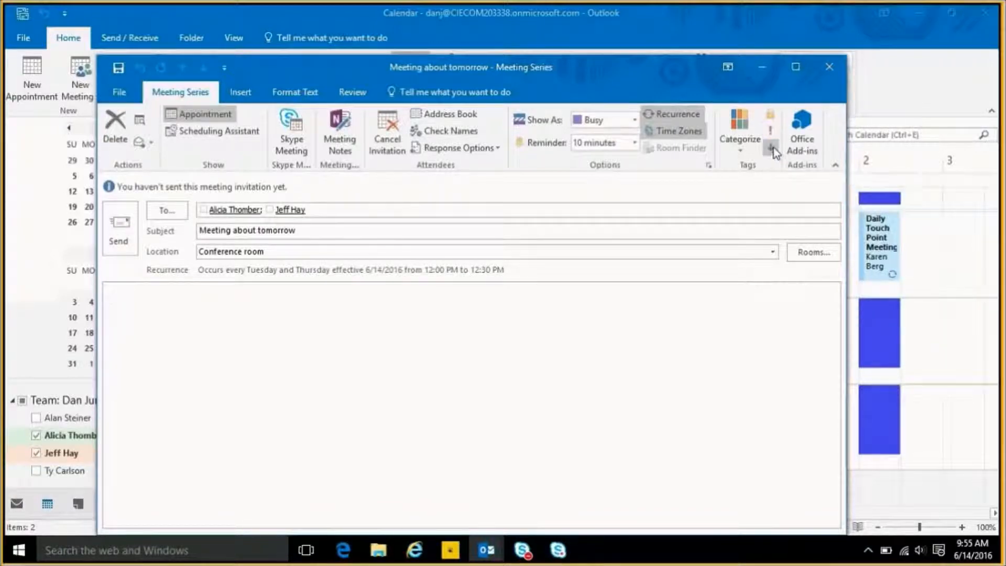
# Review the color categories available for the meeting series without assigning one.
pyautogui.click(746, 154)
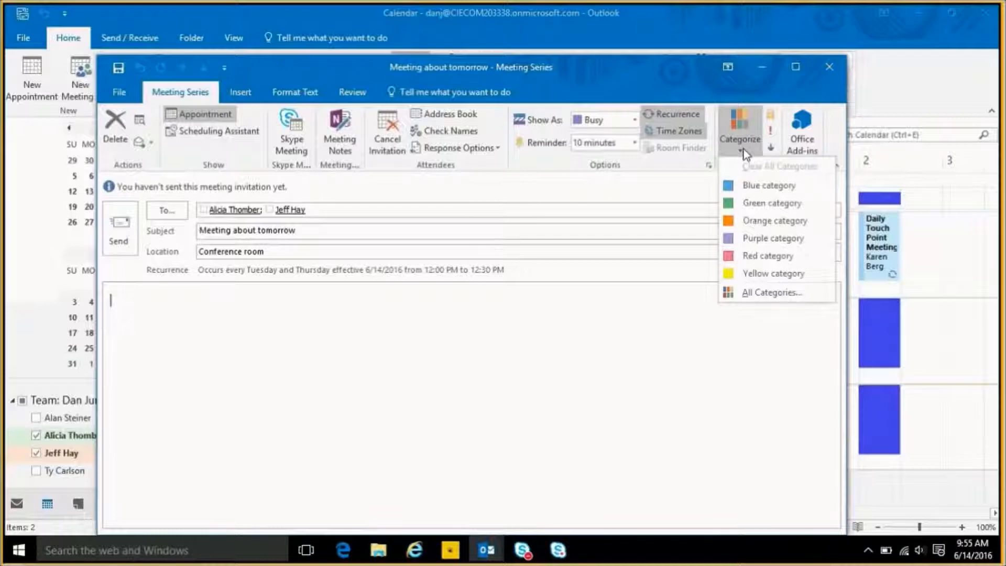
pyautogui.click(745, 153)
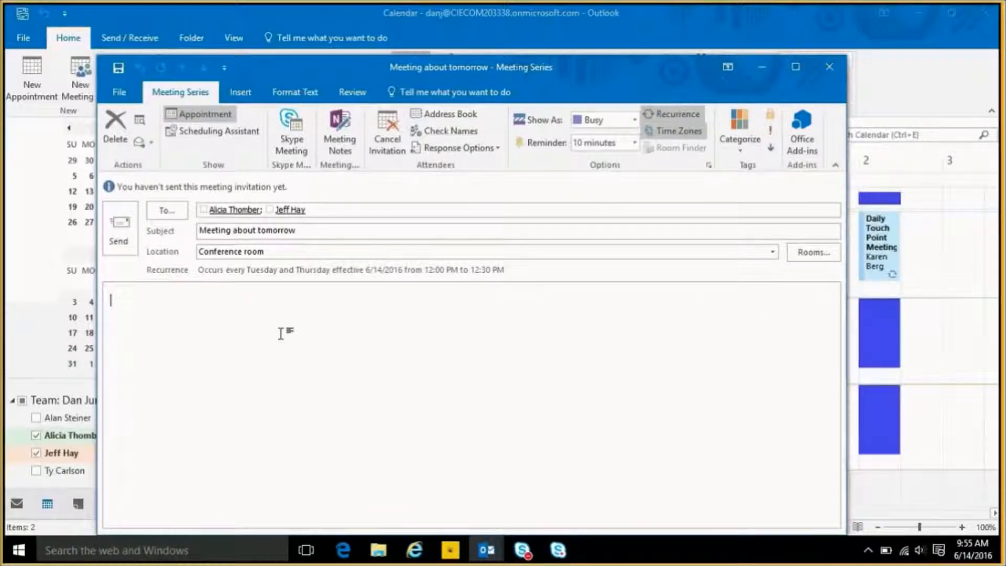
# Write "This is a test meeting." and "Thank you." in the meeting body and send the invitation to the attendees.
pyautogui.write('This is a test meeting.')
pyautogui.press('Return')
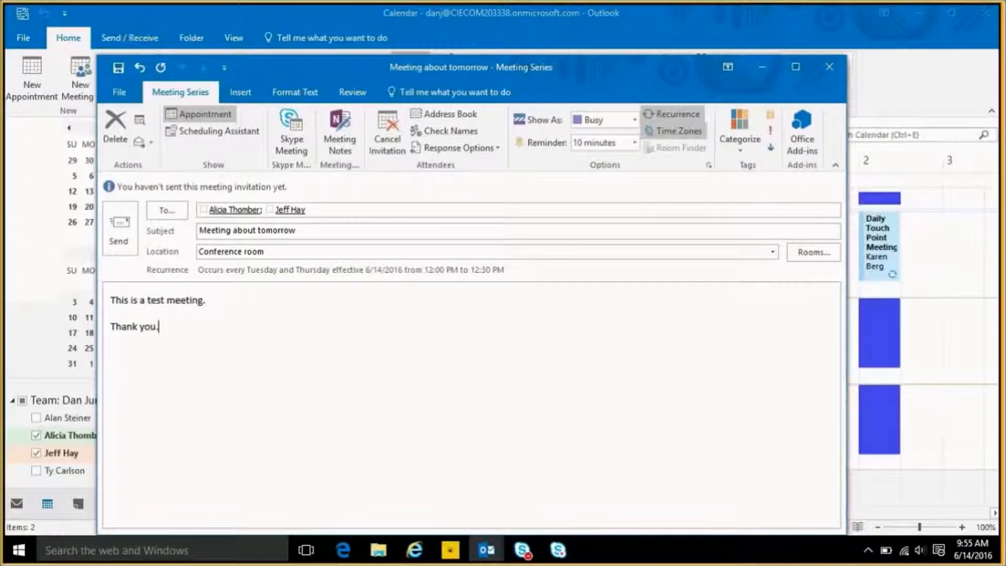
pyautogui.click(123, 247)
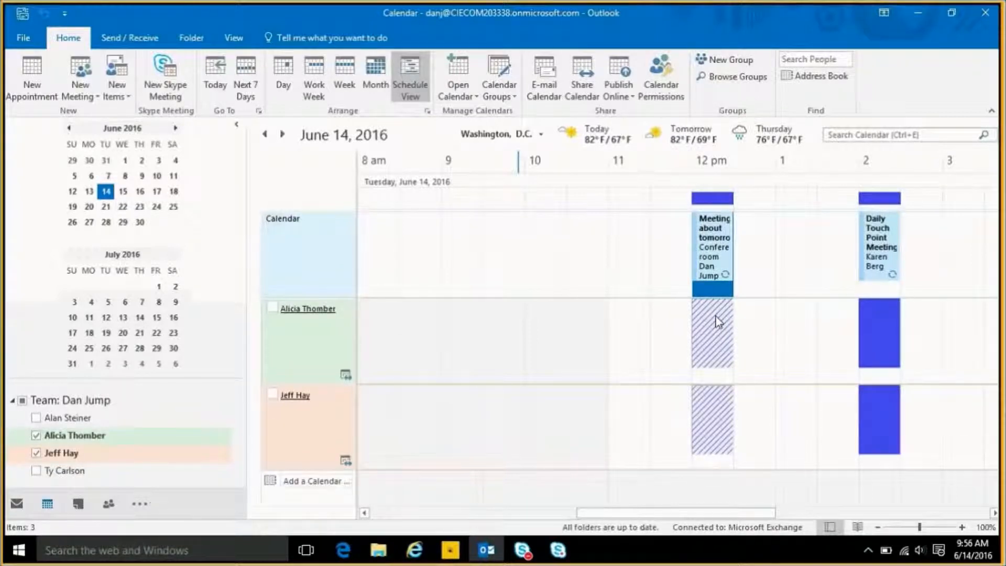
# Select the first team member's 2 PM busy block and show the three calendars in Day view.
pyautogui.click(885, 341)
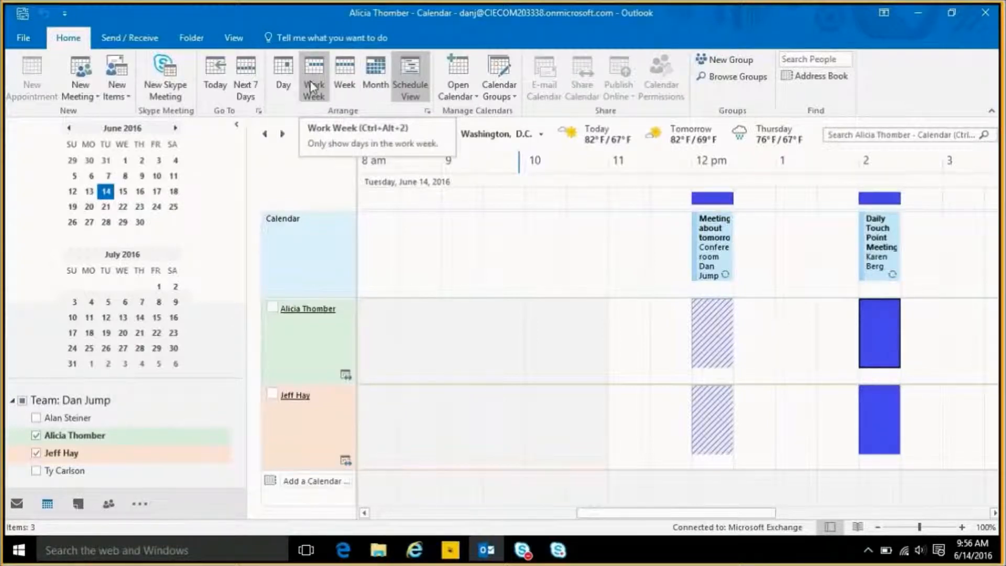
pyautogui.click(283, 73)
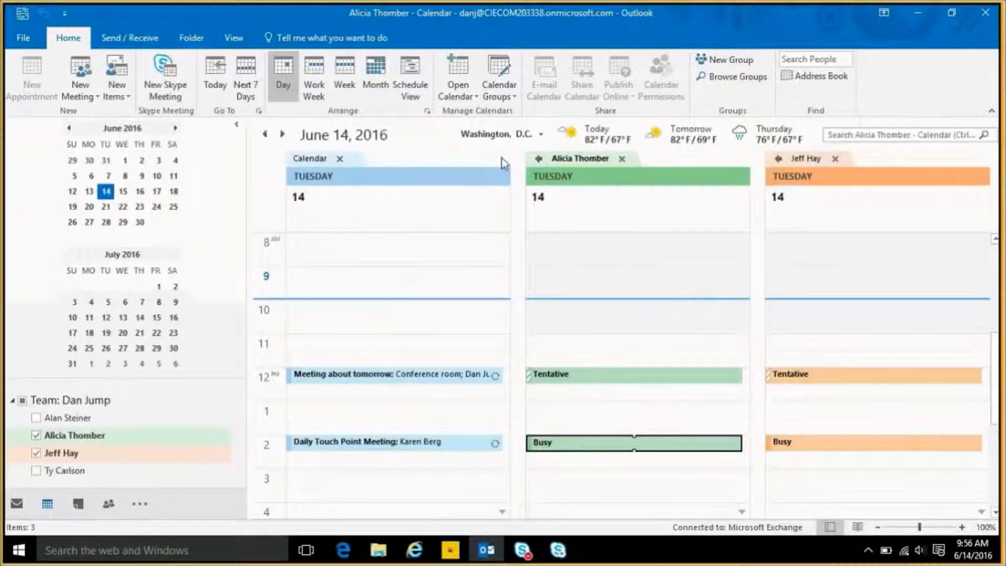
# Try overlaying the two team members' calendars on the main calendar in different combinations, and return all three to side by side.
pyautogui.click(541, 163)
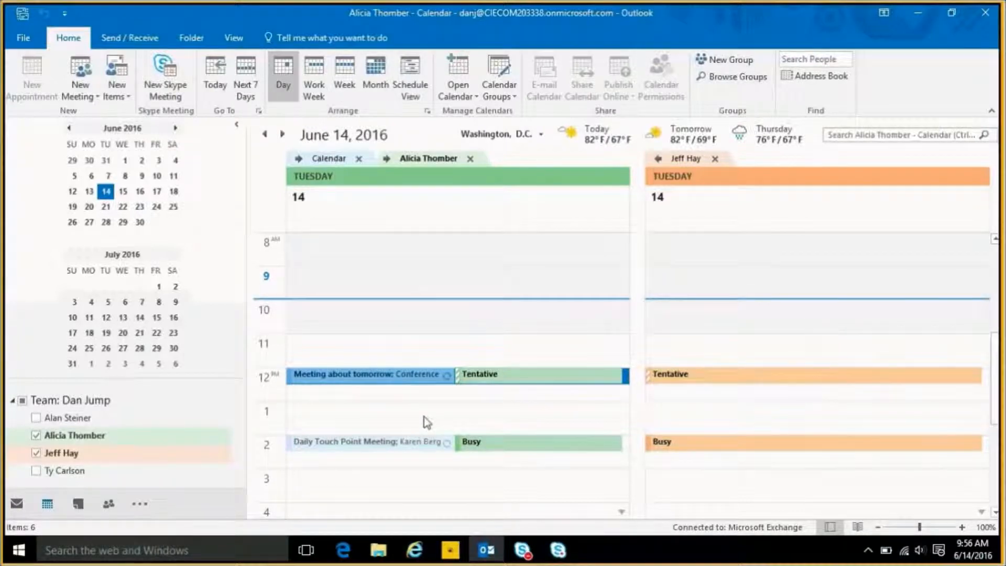
pyautogui.click(657, 158)
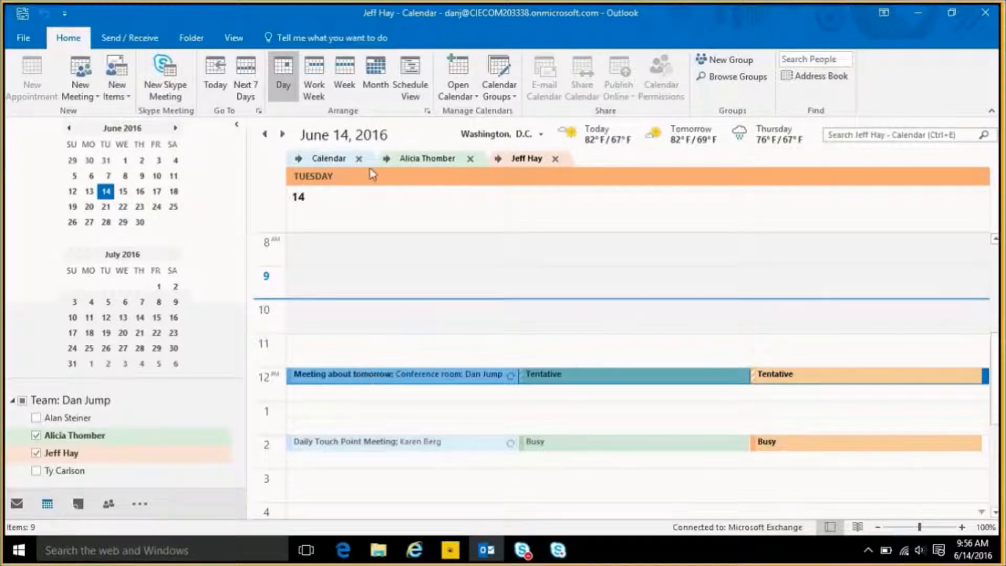
pyautogui.click(387, 158)
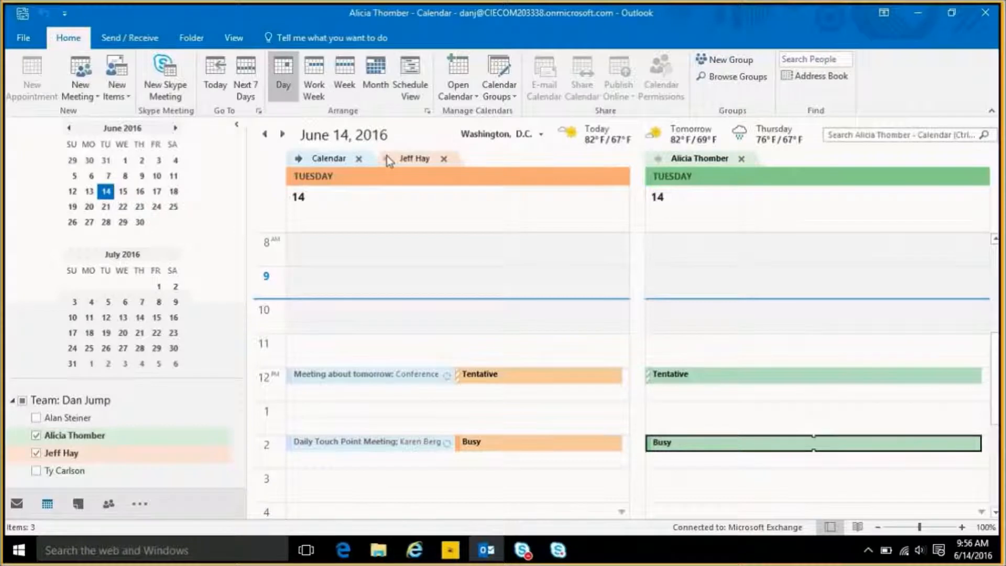
pyautogui.click(386, 158)
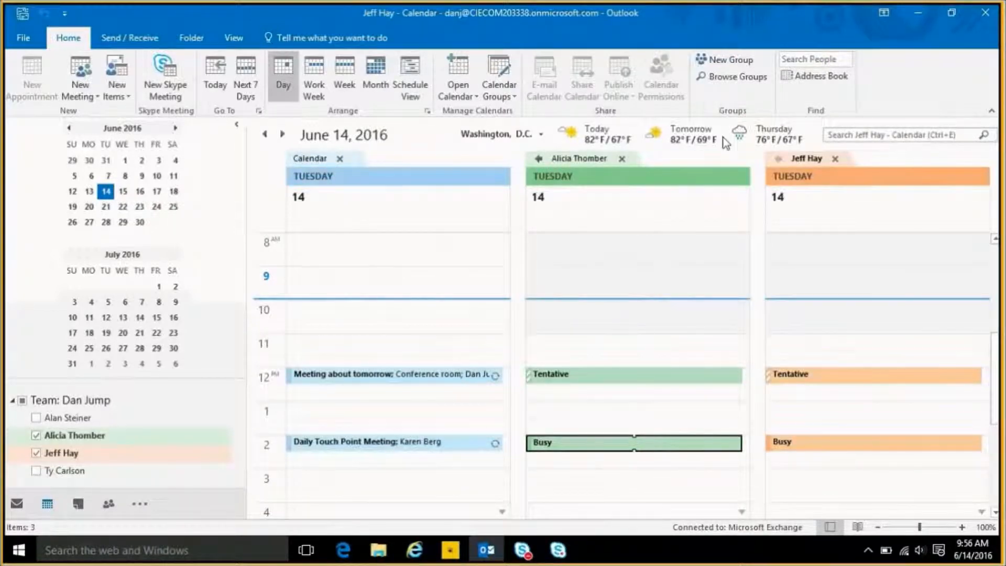
pyautogui.click(779, 159)
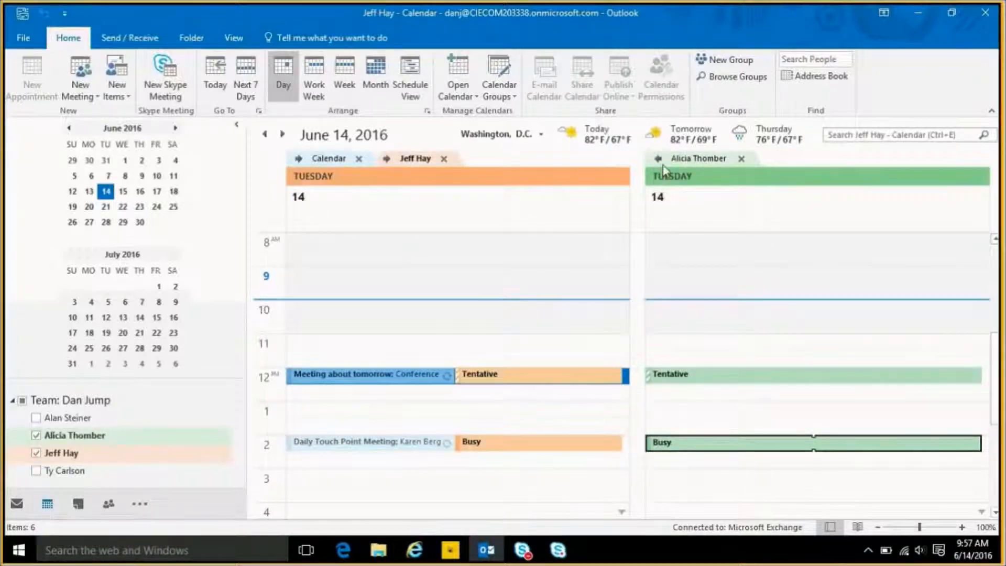
pyautogui.moveTo(581, 143)
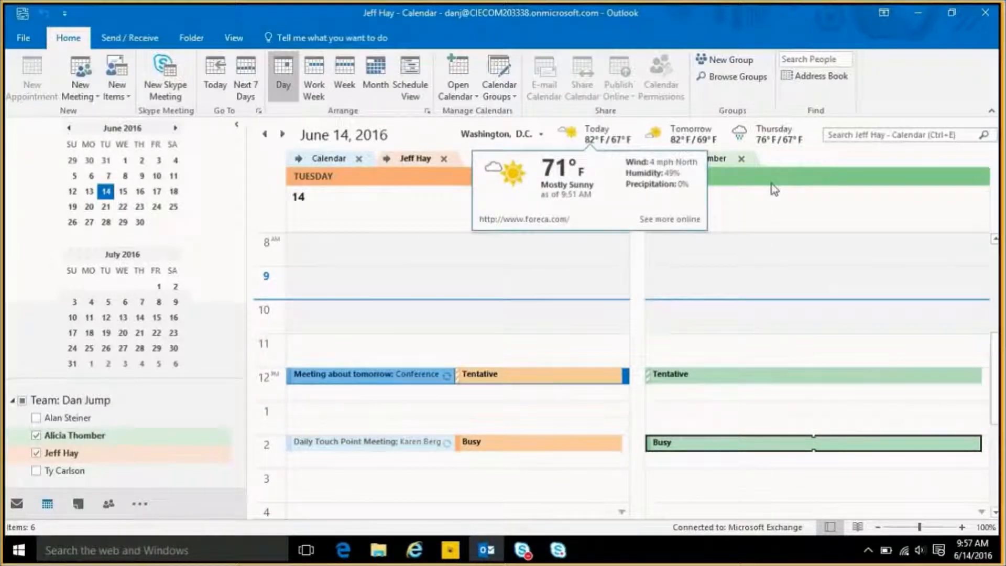
pyautogui.click(299, 158)
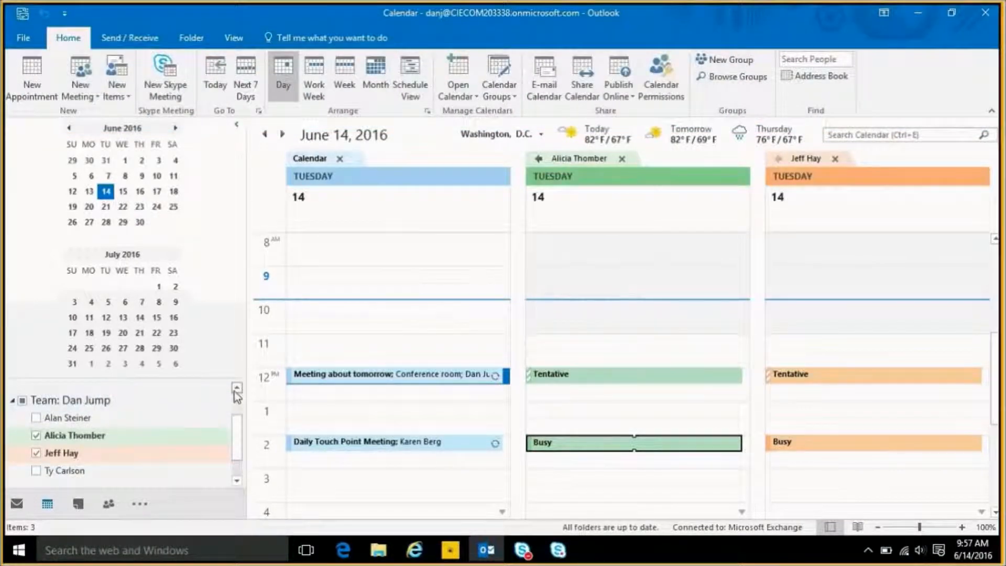
# Review the sources for adding a calendar to the My Calendars group without adding one.
pyautogui.scroll(1, 239, 390)
pyautogui.rightClick(62, 400)
pyautogui.moveTo(149, 305)
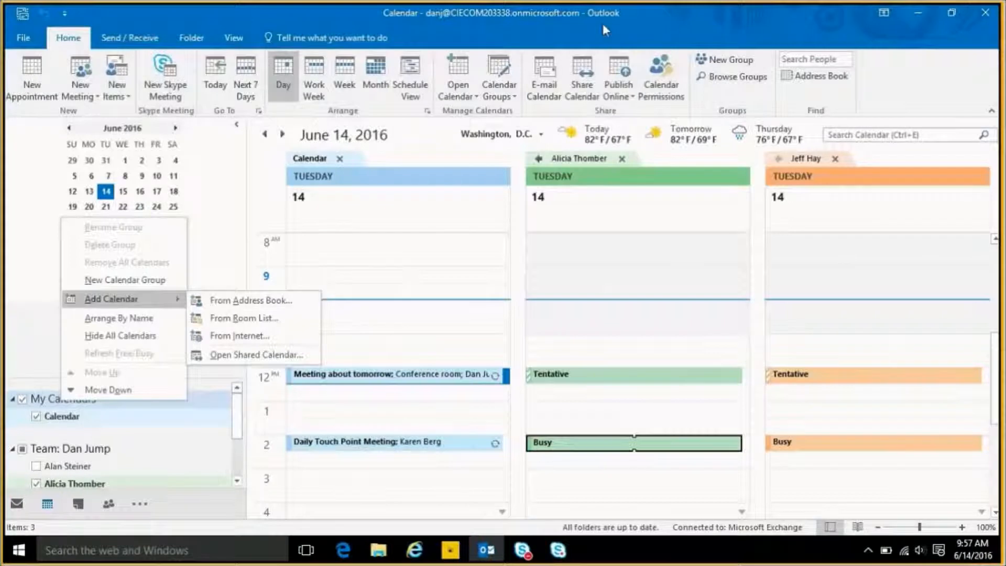
pyautogui.click(638, 6)
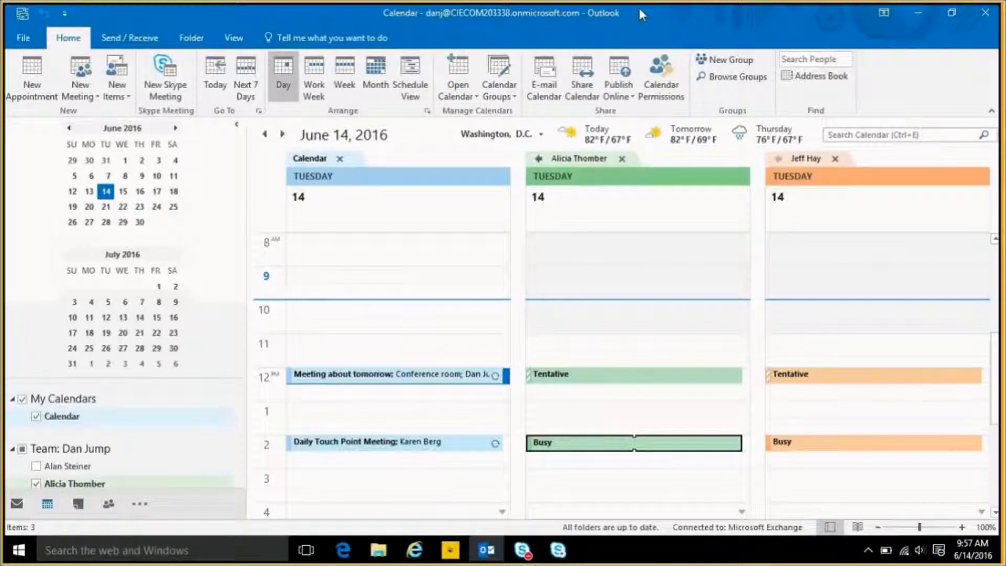
# Add the VP Corporate Marketing from the address list to the main calendar's permissions.
pyautogui.click(667, 71)
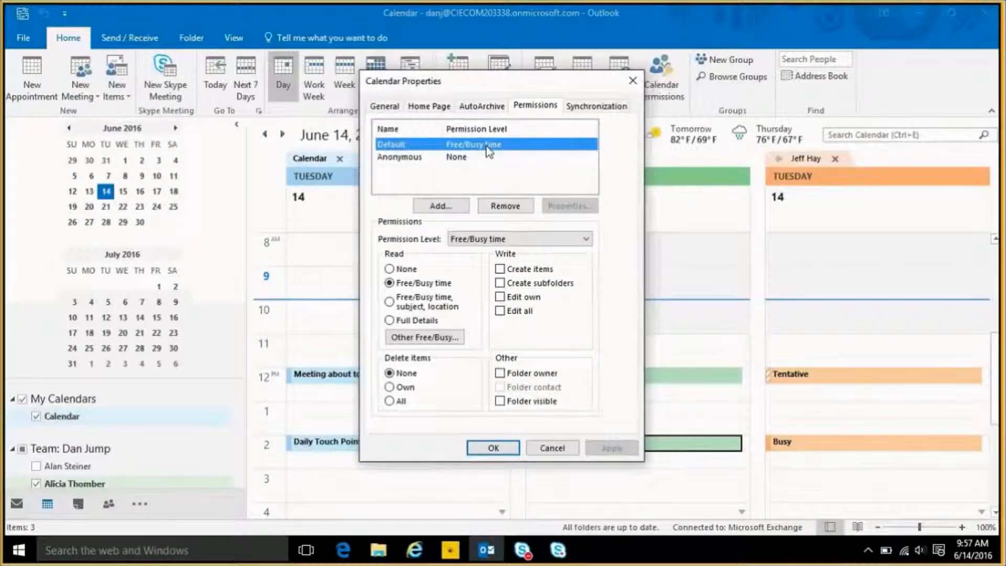
pyautogui.click(447, 207)
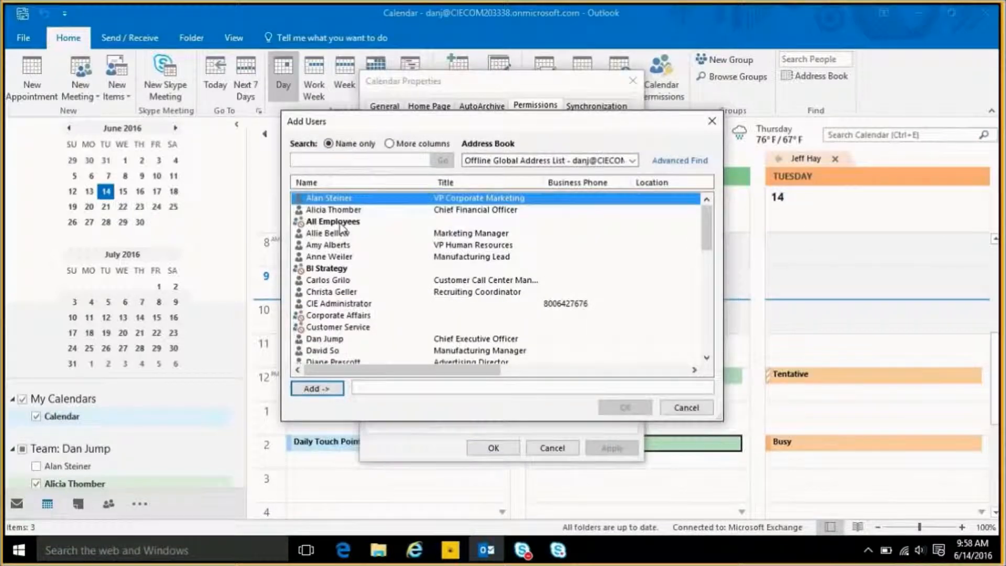
pyautogui.click(332, 390)
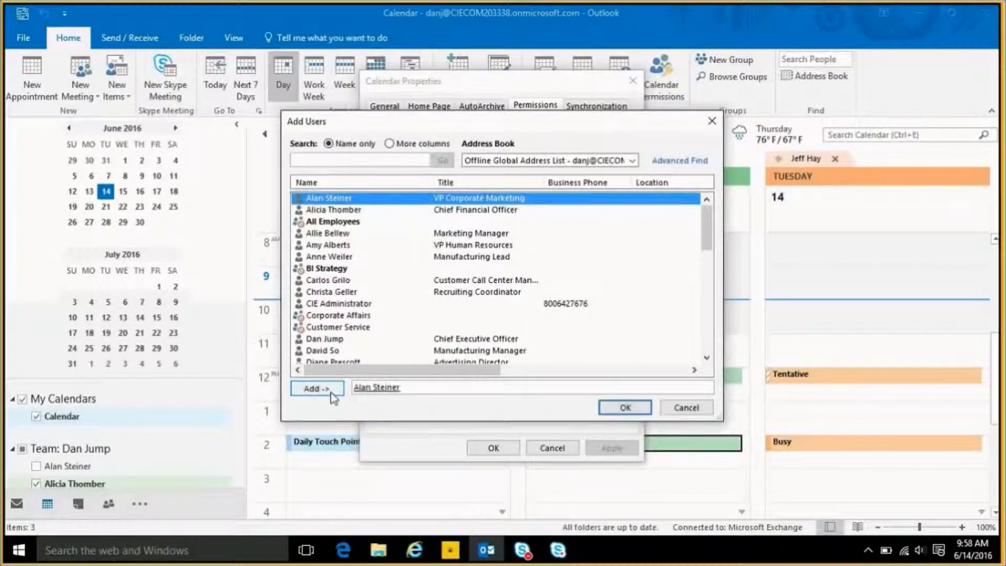
pyautogui.click(625, 407)
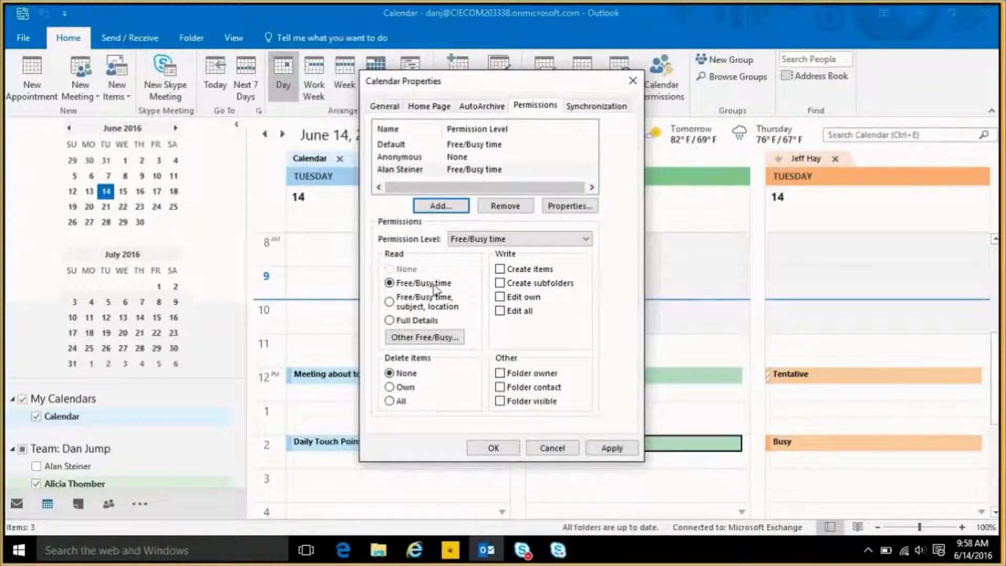
# Try Full Details read access and the Owner and Author permission levels for the added user.
pyautogui.click(392, 322)
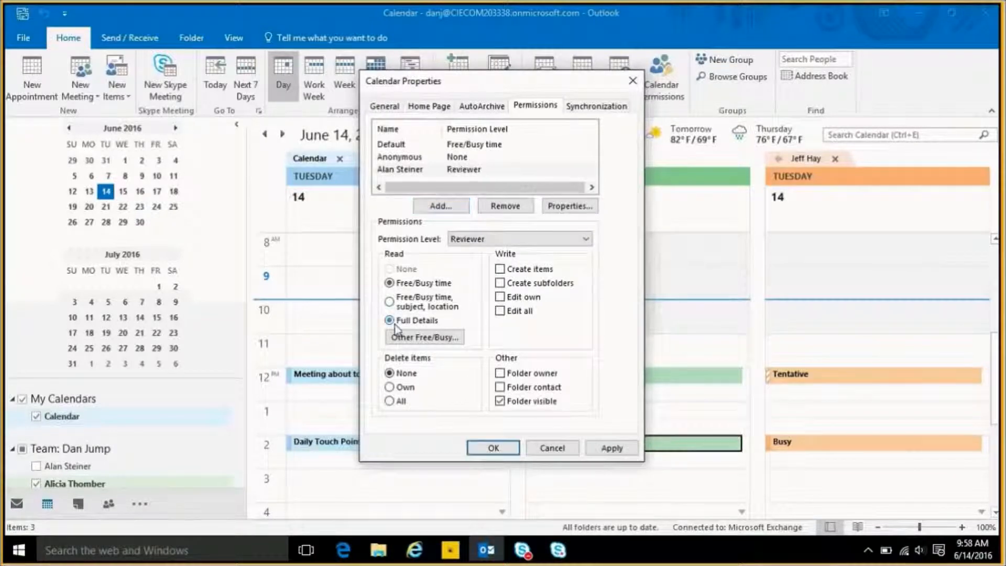
pyautogui.click(471, 241)
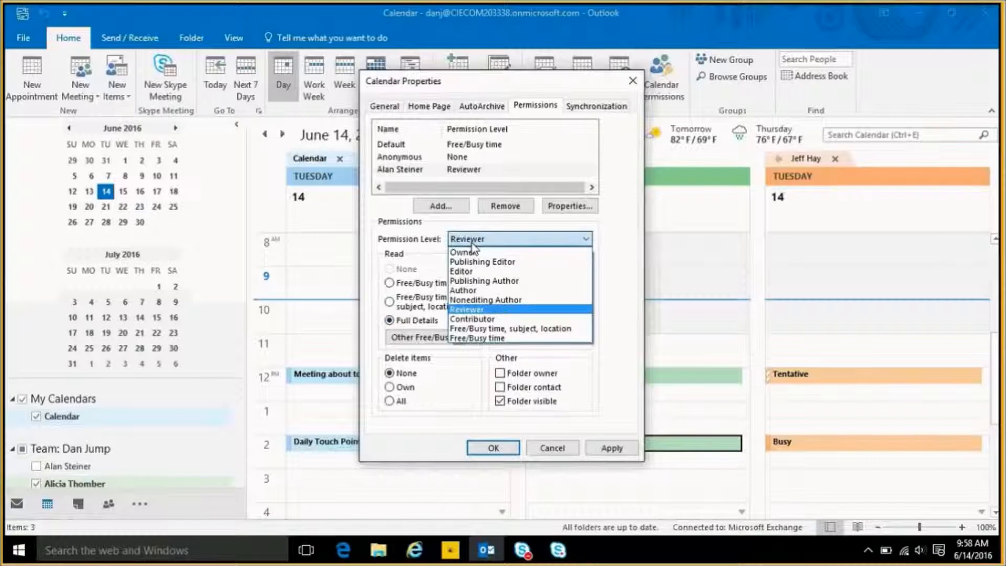
pyautogui.click(476, 253)
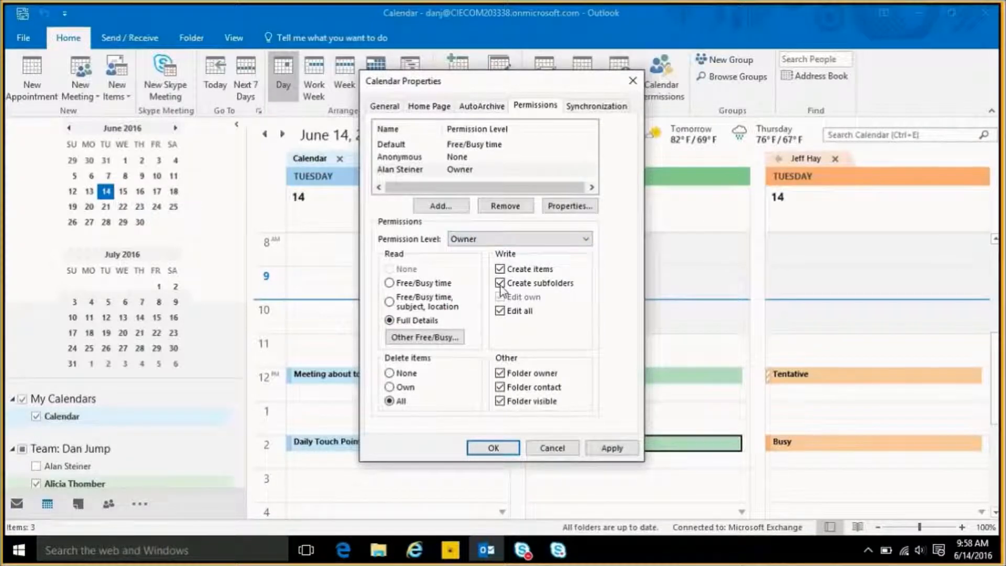
pyautogui.click(484, 240)
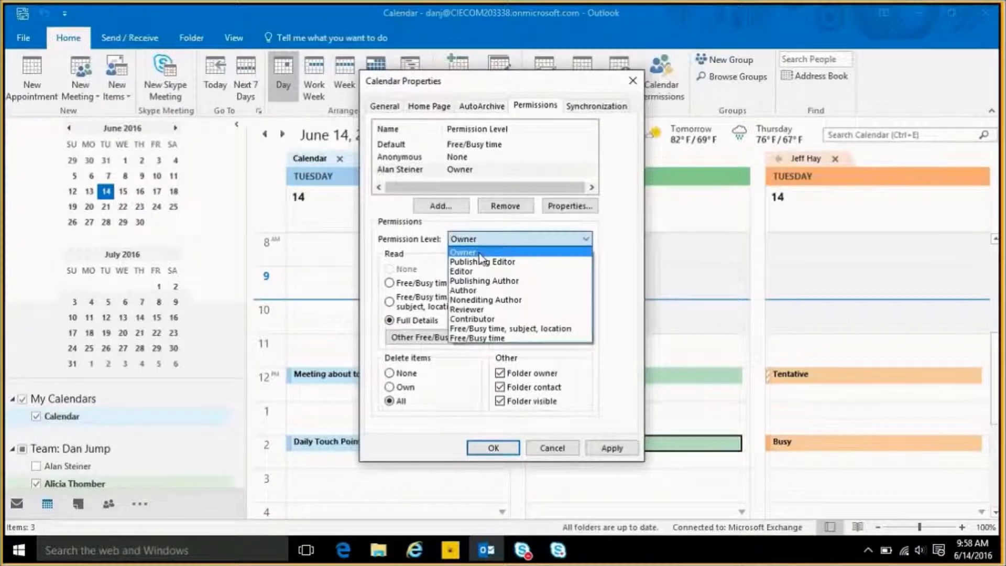
pyautogui.click(479, 293)
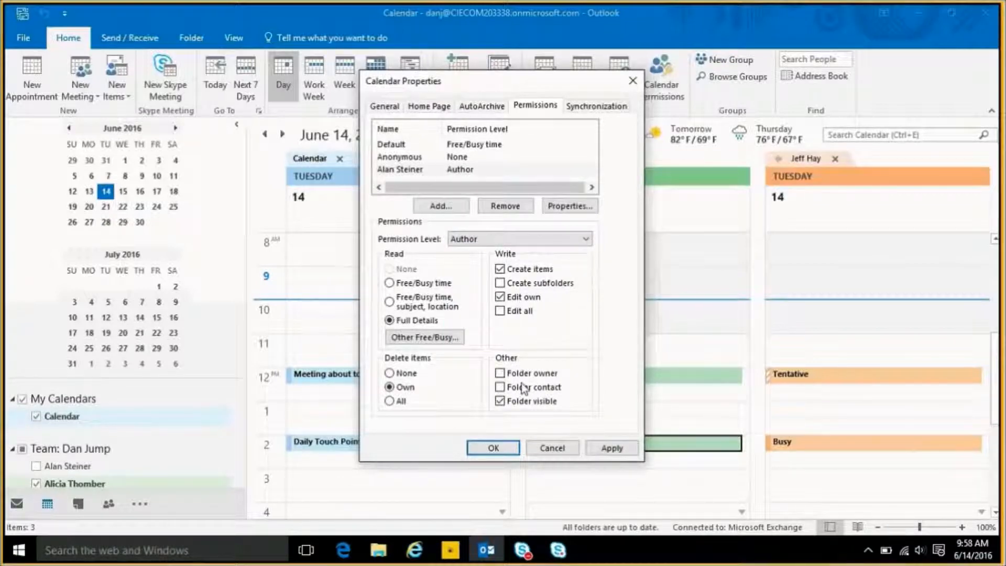
# Give the added user the Contributor permission level with Edit own rights enabled, and apply the calendar permissions.
pyautogui.click(501, 240)
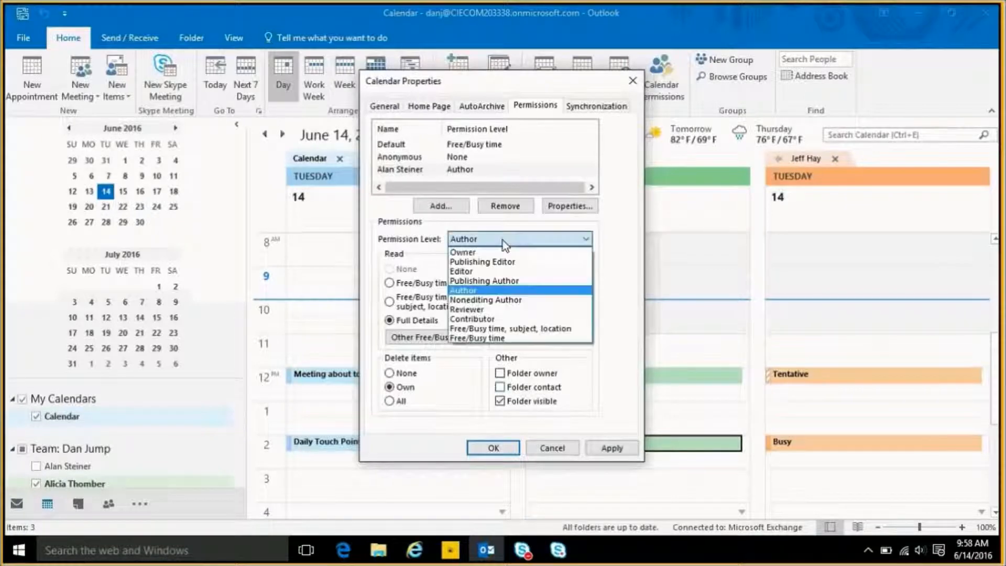
pyautogui.click(491, 319)
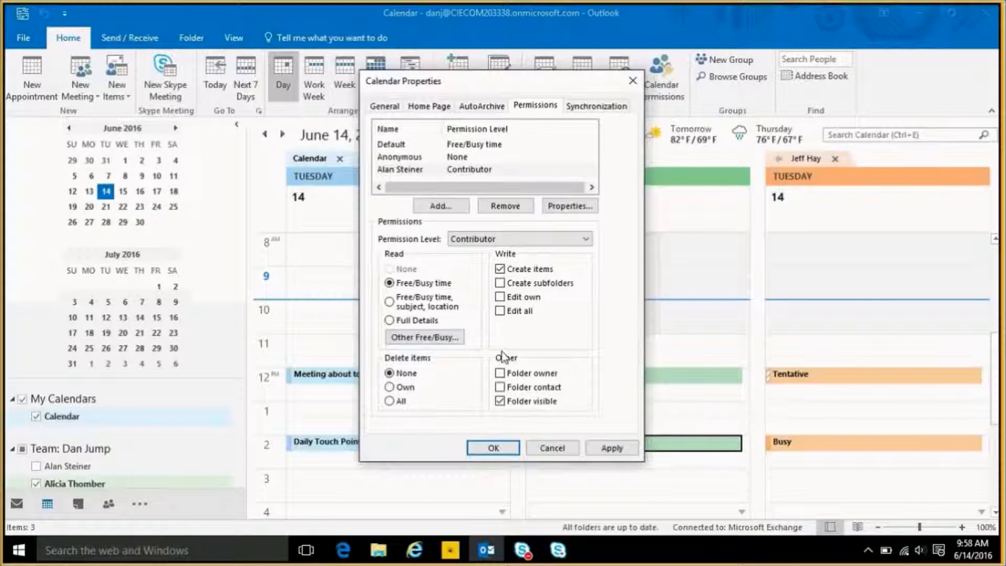
pyautogui.click(471, 242)
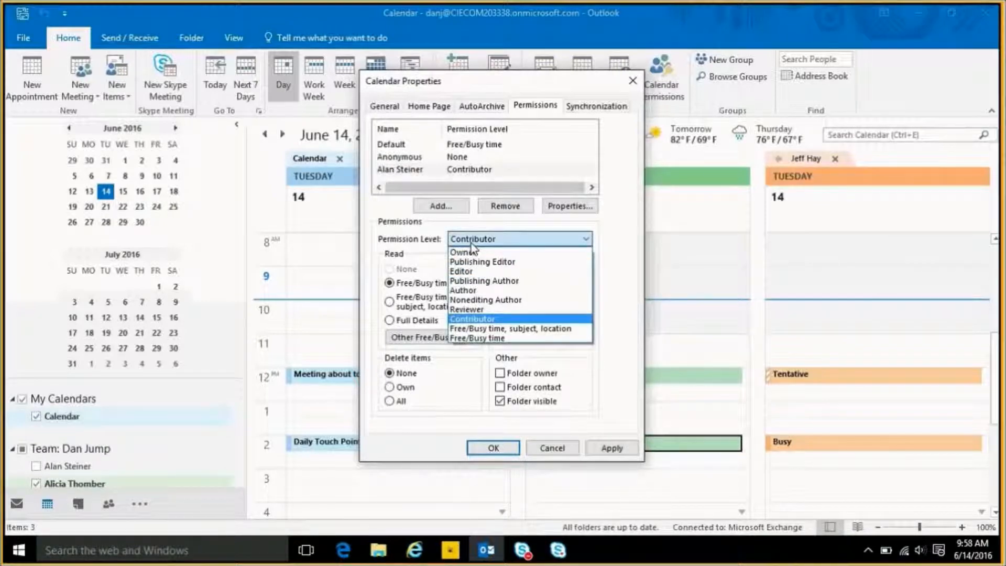
pyautogui.click(478, 320)
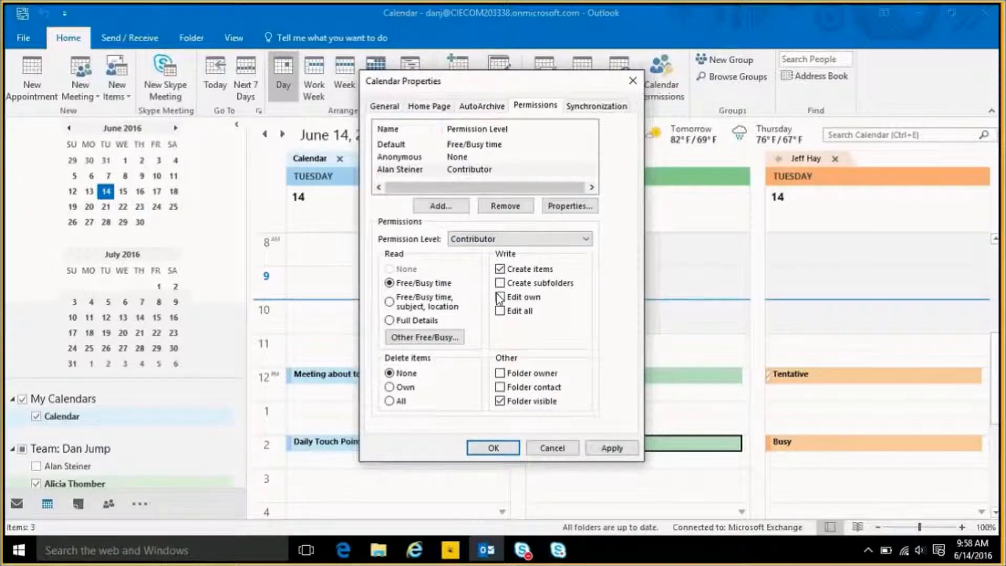
pyautogui.click(499, 297)
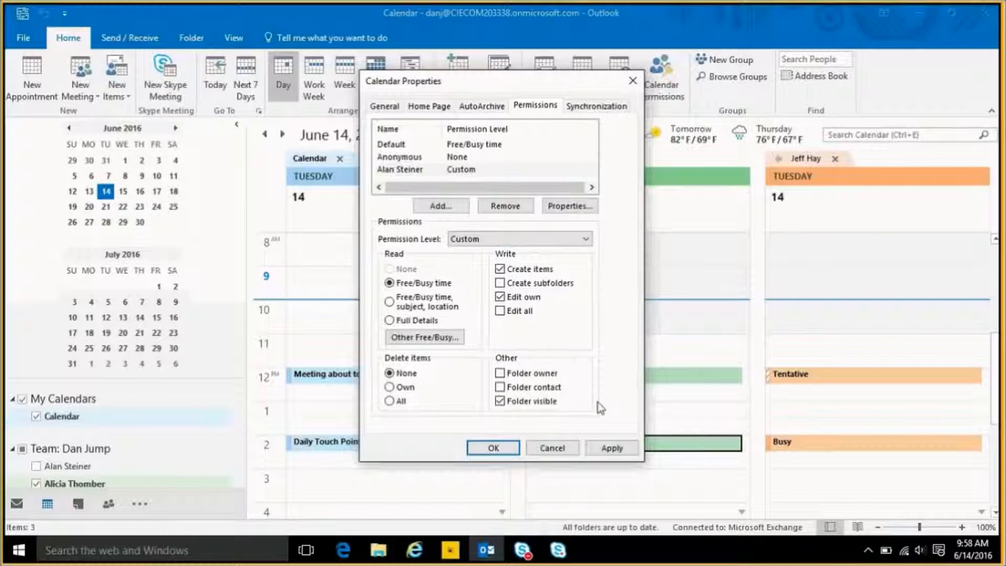
pyautogui.click(611, 447)
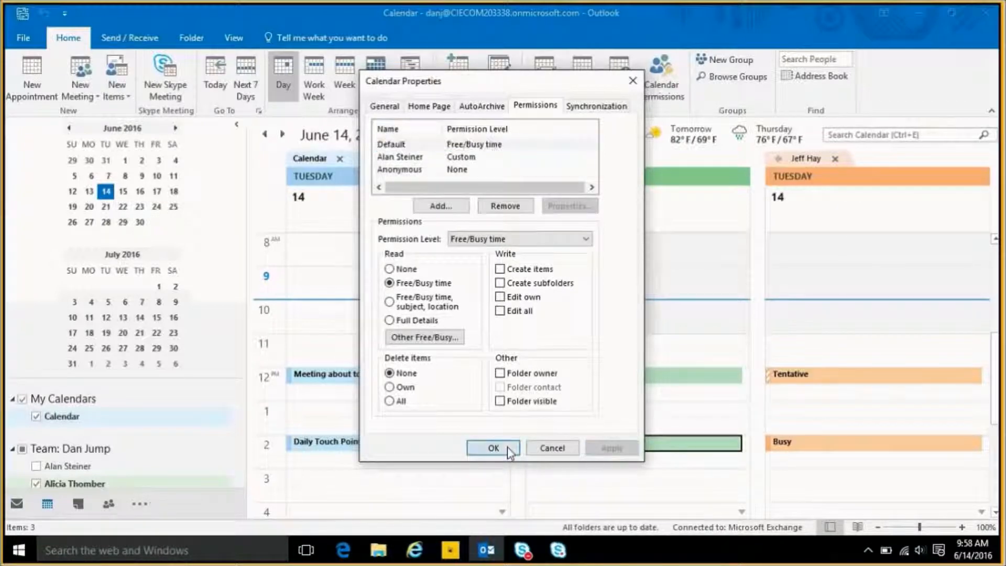
pyautogui.click(494, 448)
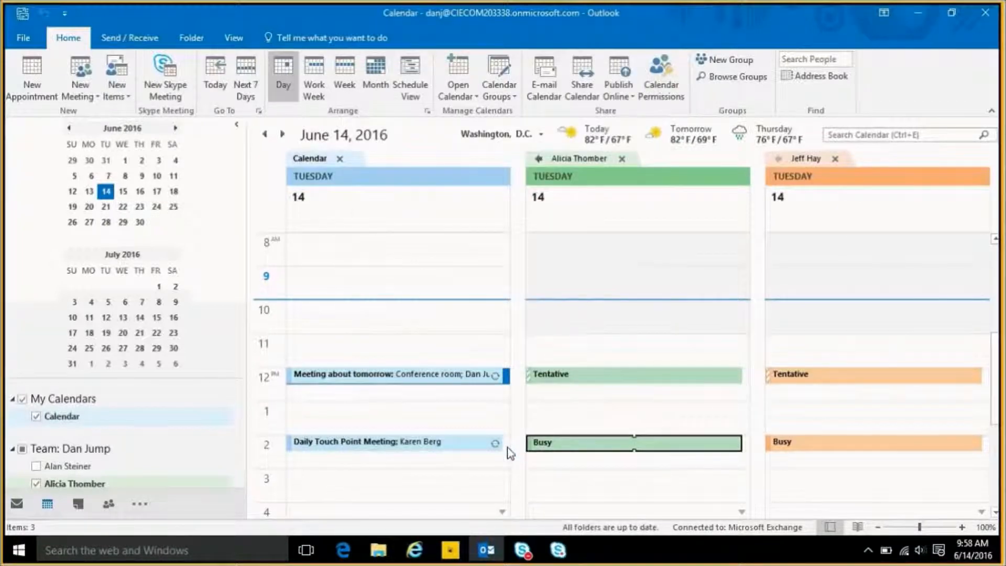